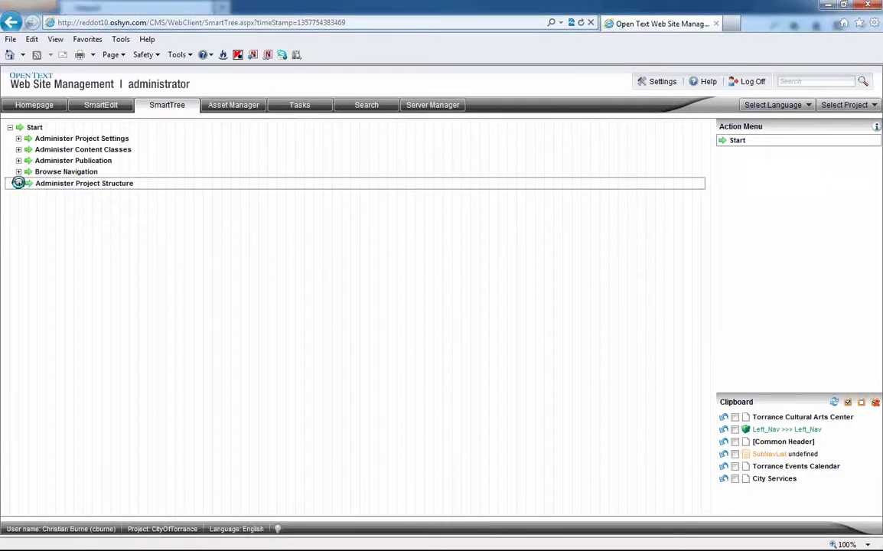
Step: Select the Home page in the project tree and preview how it currently looks
left_click(18, 183)
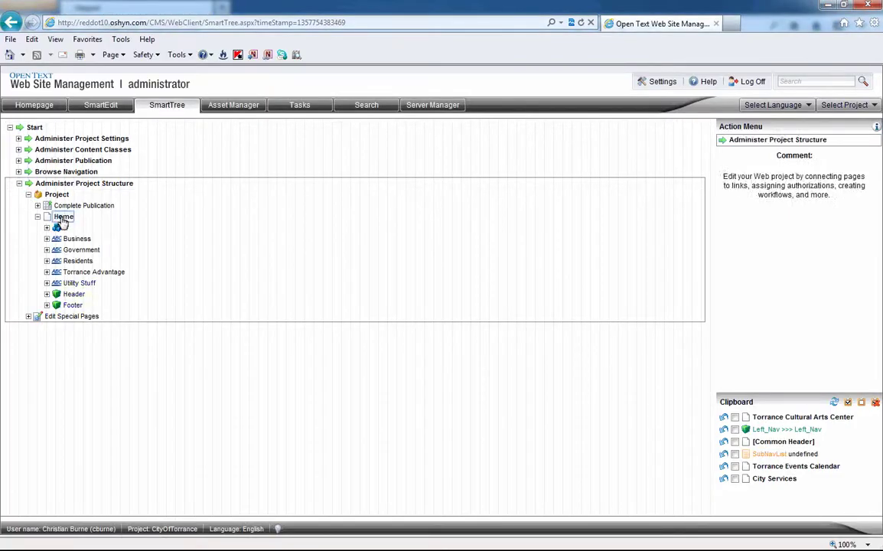
left_click(59, 219)
left_click(91, 114)
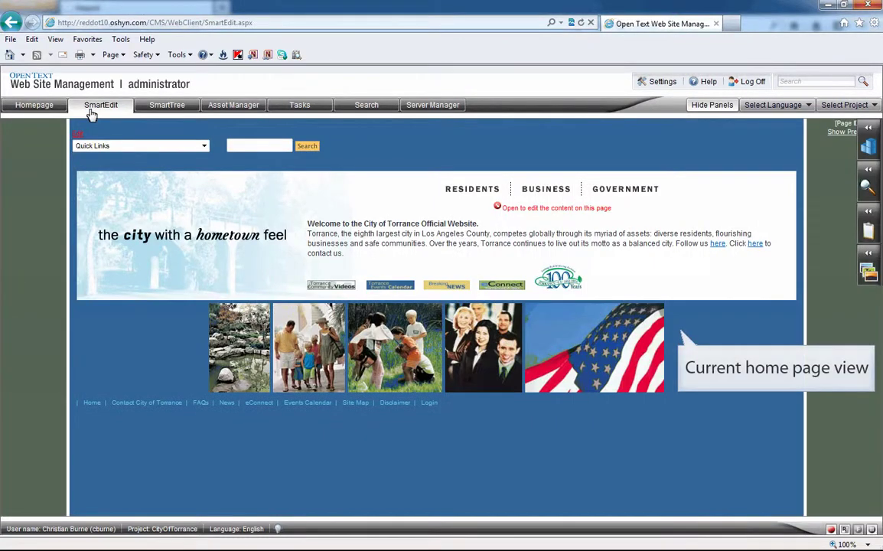
left_click(178, 107)
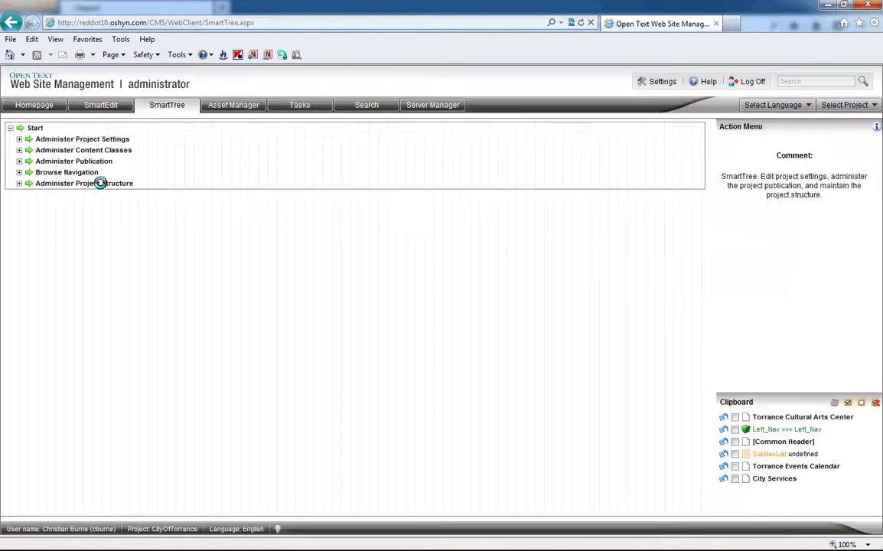
Step: Show Home Page (Template 1) in the tree with its Content and Structural Elements expanded
scroll(796, 188, "down", 5)
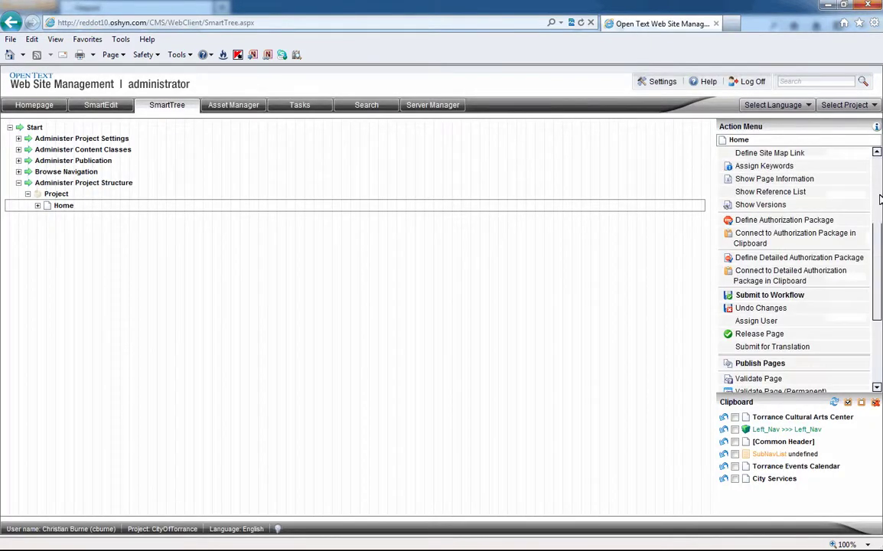
scroll(796, 230, "down", 3)
left_click(826, 341)
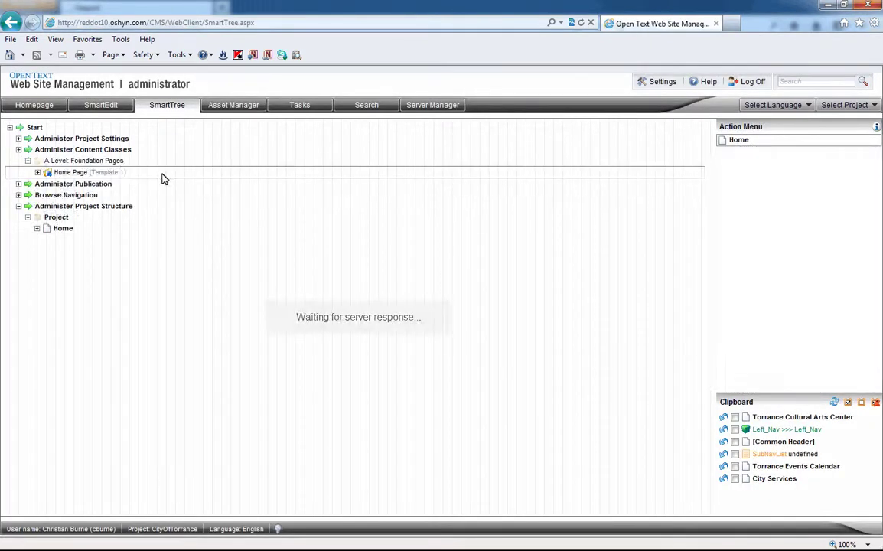
left_click(37, 172)
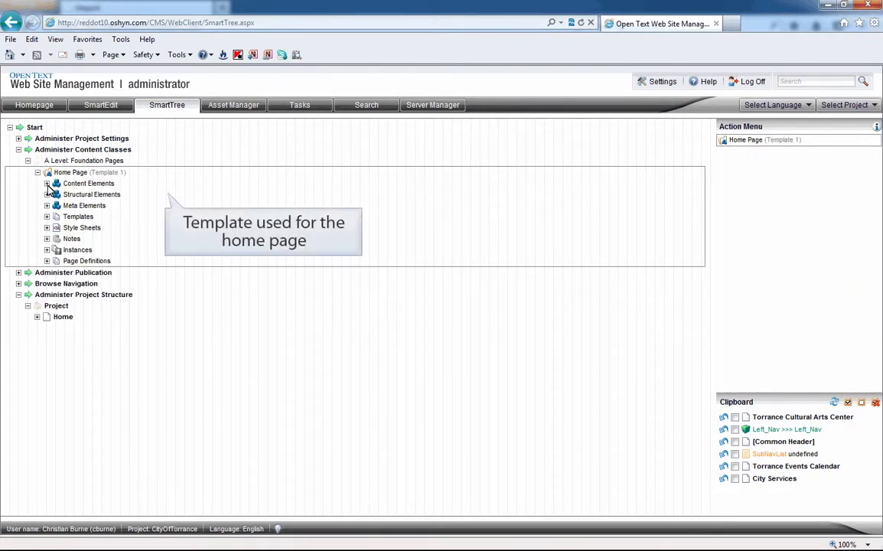
left_click(47, 184)
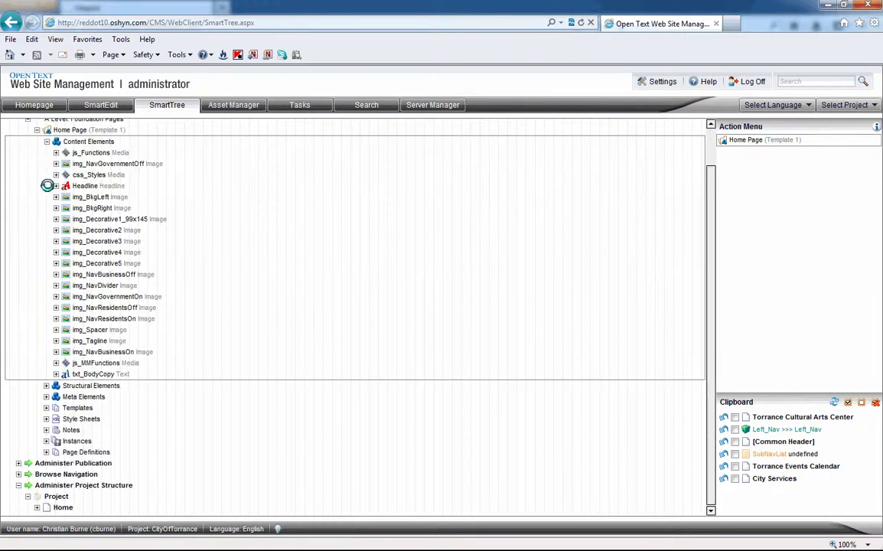
left_click(46, 386)
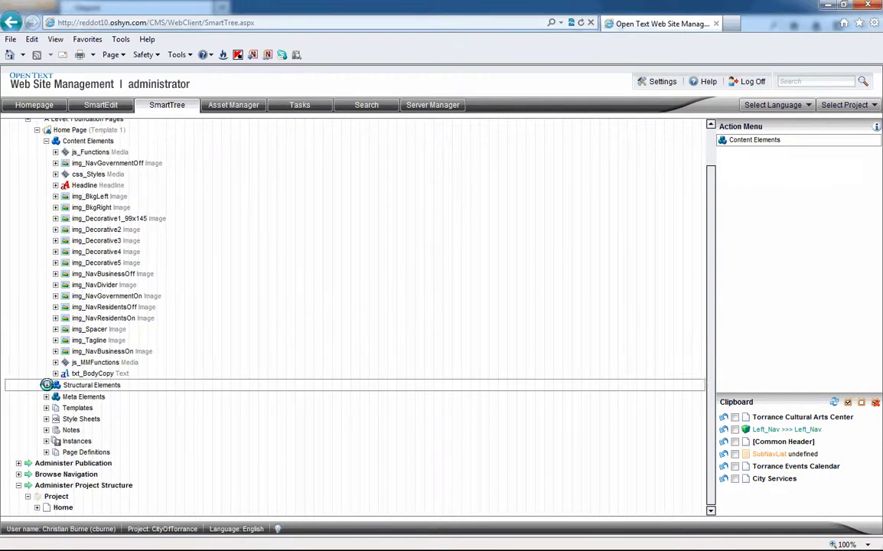
Step: Navigate from Torrance Cultural Arts Center to the James R. Armstrong Theatre page and select it
left_click(735, 417)
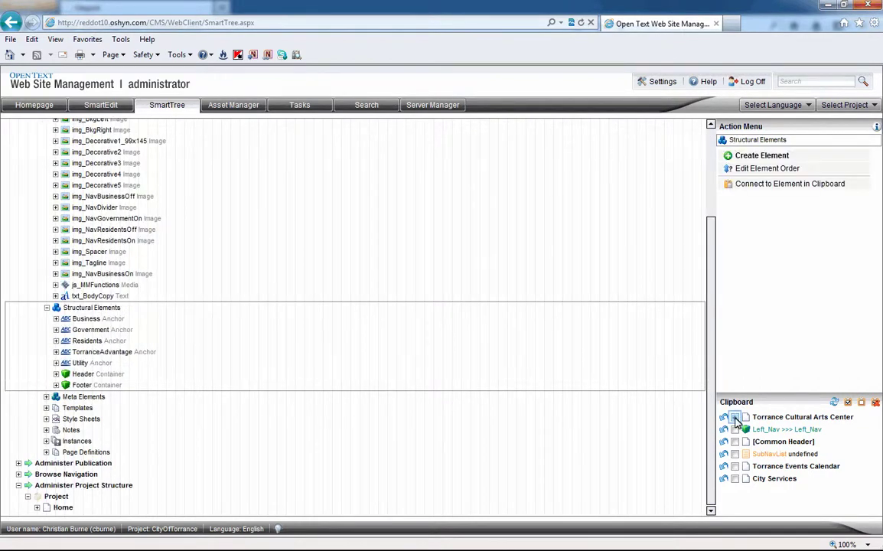
left_click(724, 418)
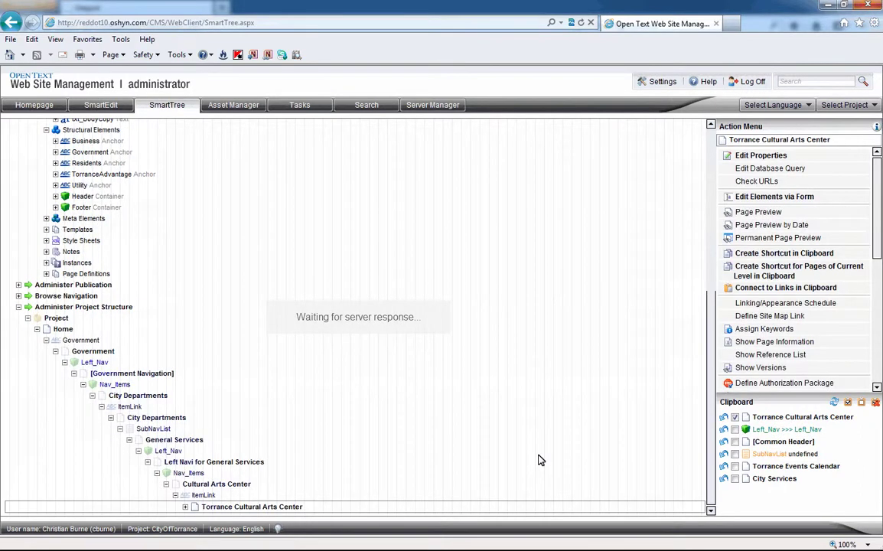
left_click(233, 397)
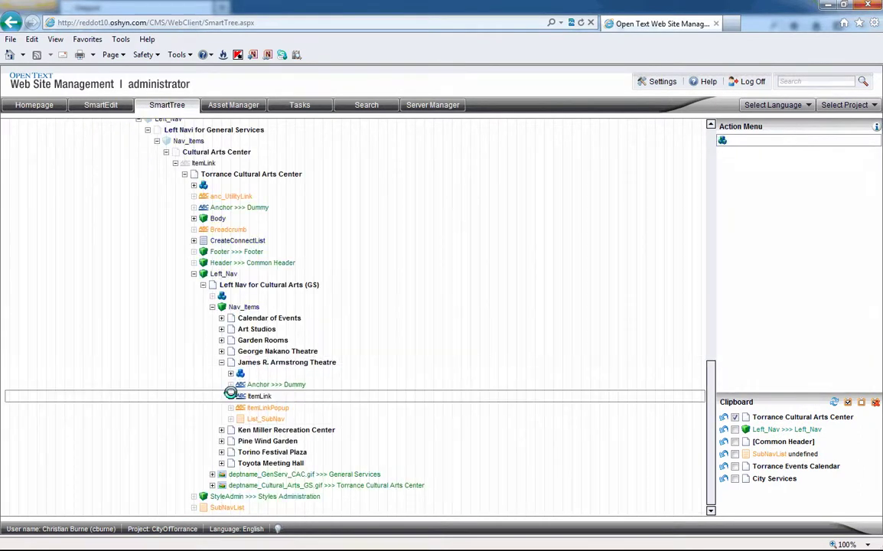
scroll(264, 402, "down", 3)
left_click(249, 318)
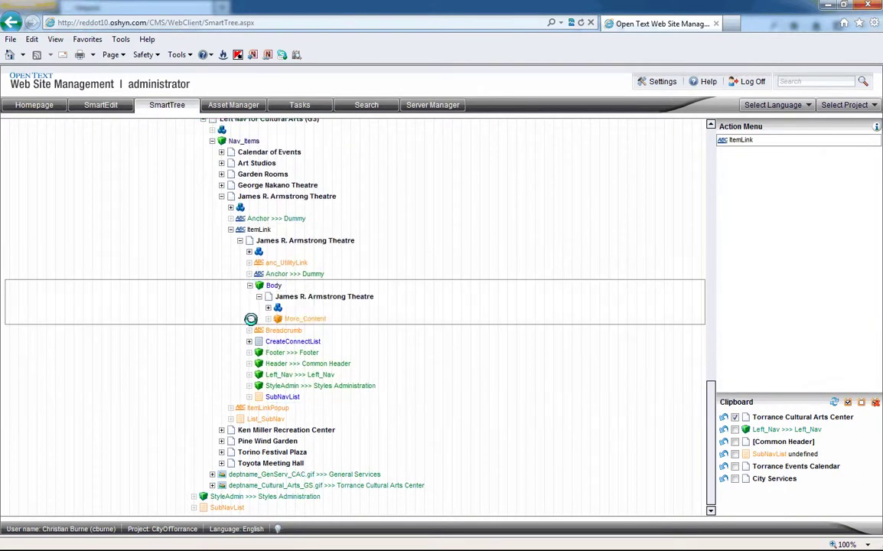
left_click(264, 299)
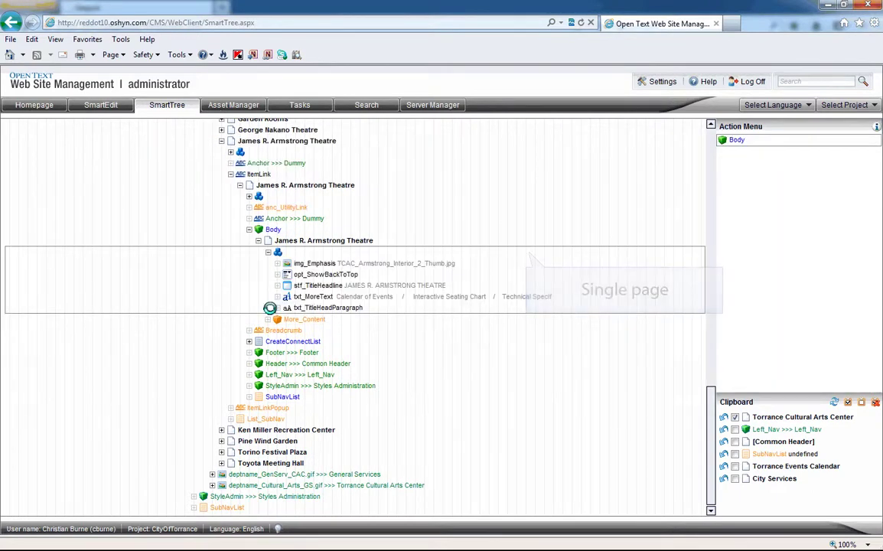
left_click(316, 243)
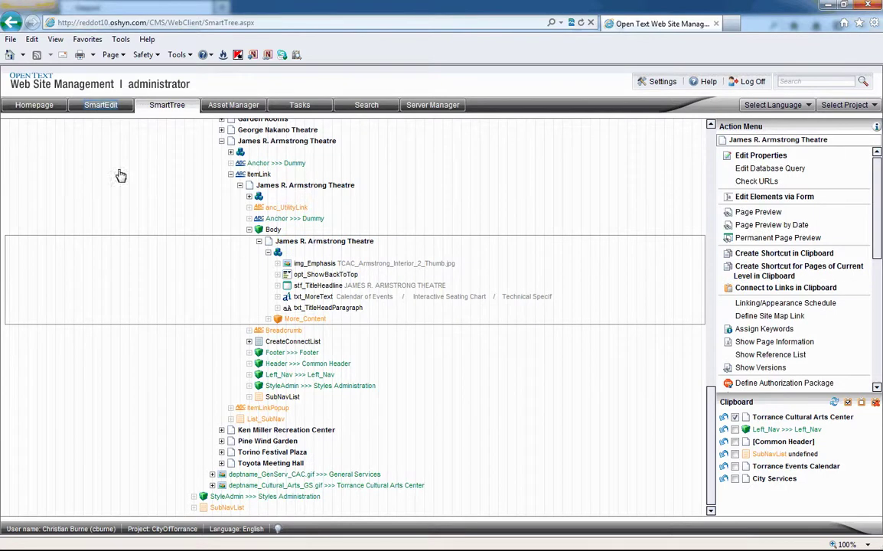
Step: Preview the James R. Armstrong Theatre page in SmartEdit and scroll through it
left_click(99, 106)
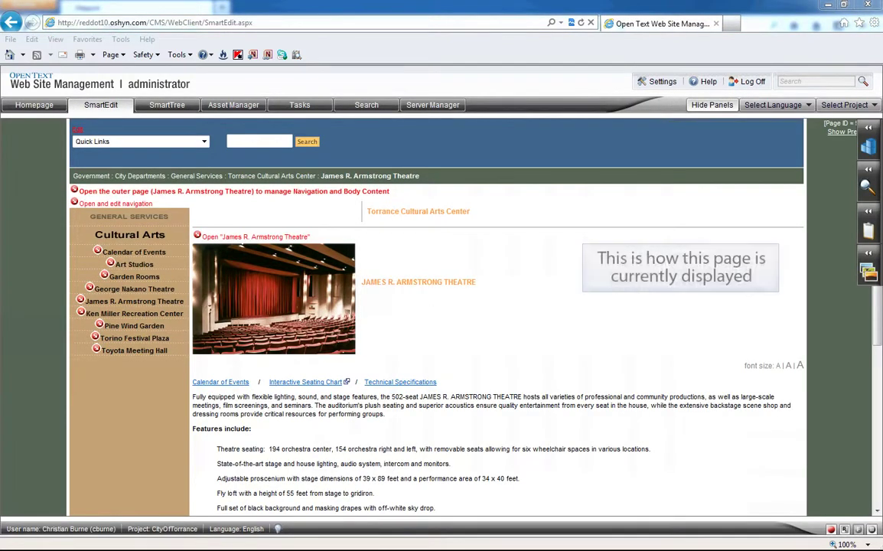
scroll(878, 349, "down", 2)
scroll(878, 350, "down", 5)
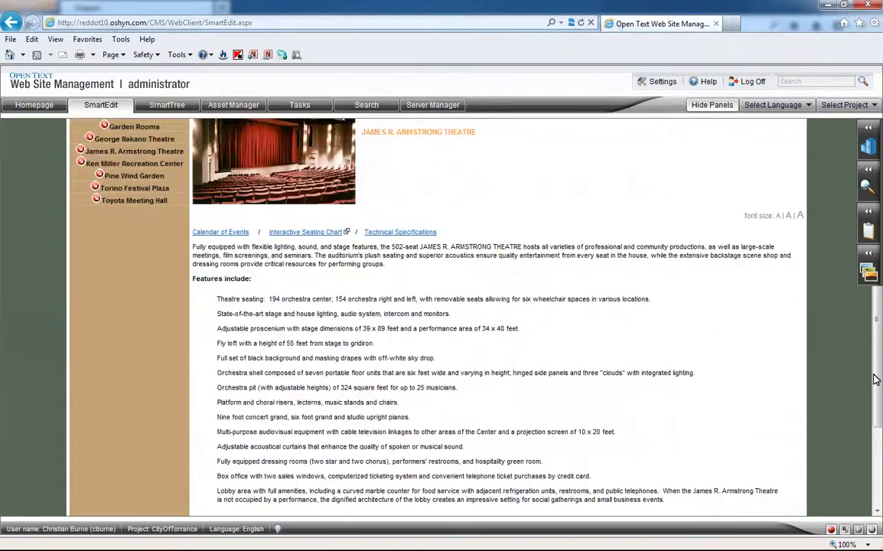
scroll(878, 350, "down", 5)
Step: Display the Content Page w/ Special Emphasis template in the tree and expand its Content Elements
left_click(157, 105)
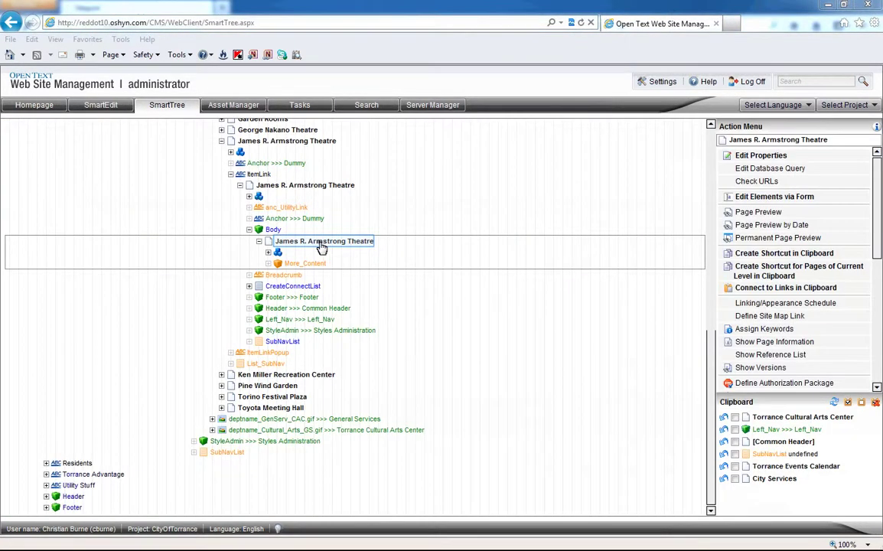
scroll(878, 388, "down", 5)
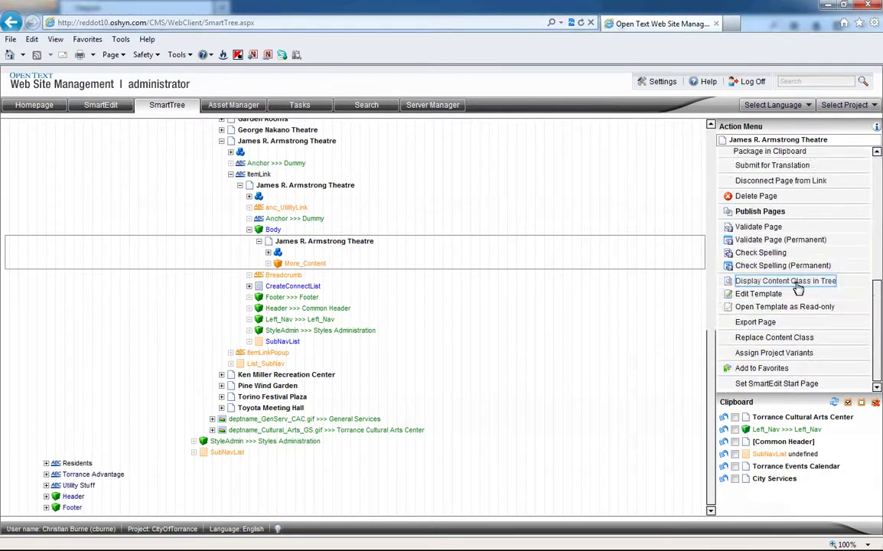
left_click(741, 287)
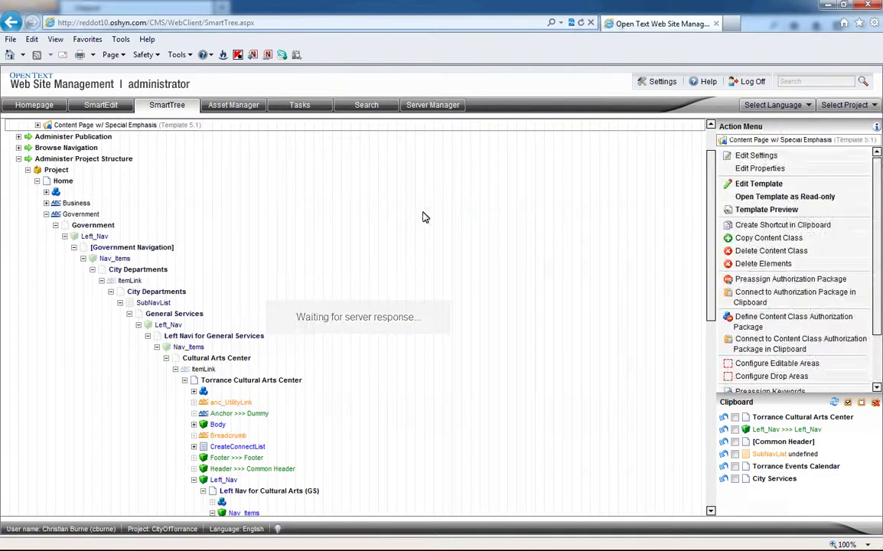
left_click(36, 174)
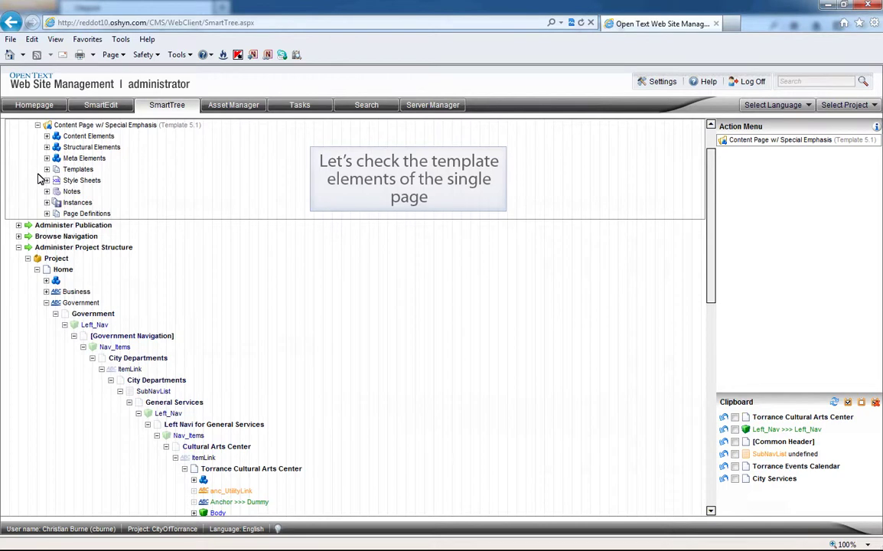
left_click(46, 135)
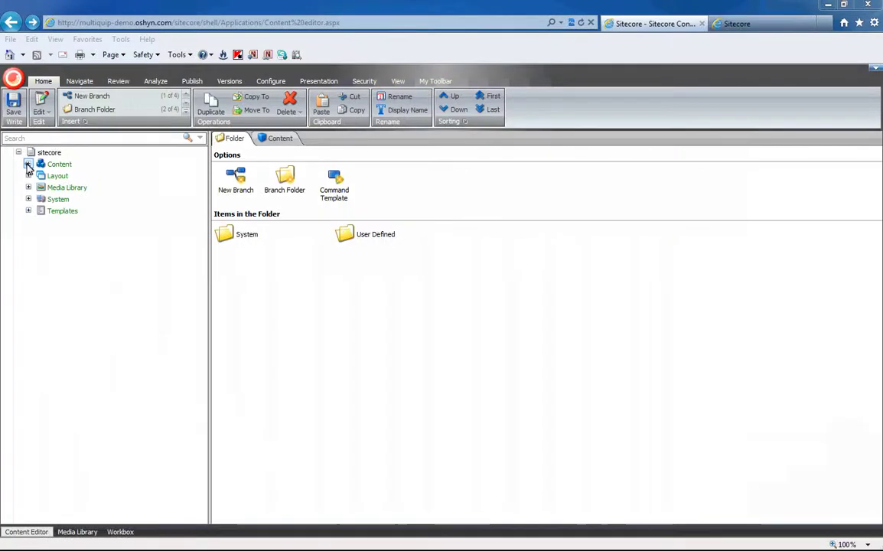
Step: Browse Sitecore's Templates > Site templates > Page and view the General Page and Home templates
left_click(28, 164)
left_click(28, 234)
left_click(39, 257)
left_click(48, 327)
left_click(79, 341)
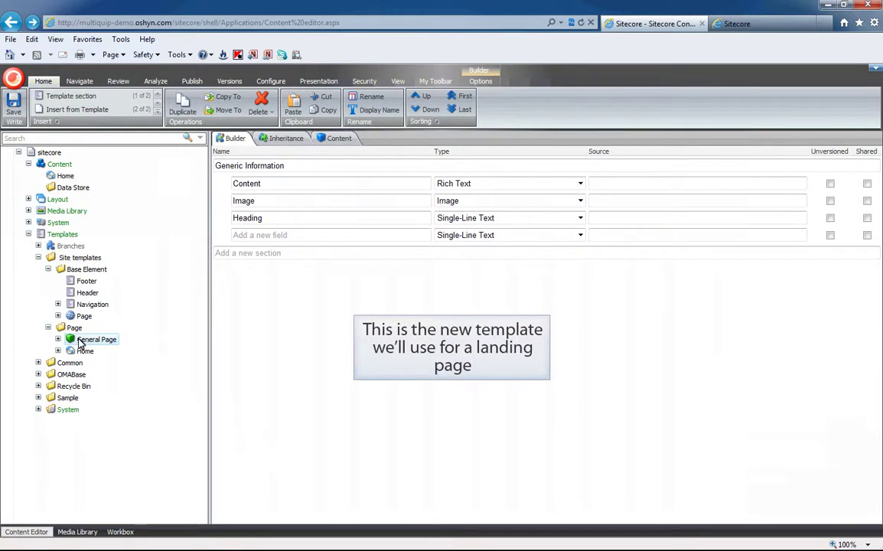
left_click(82, 351)
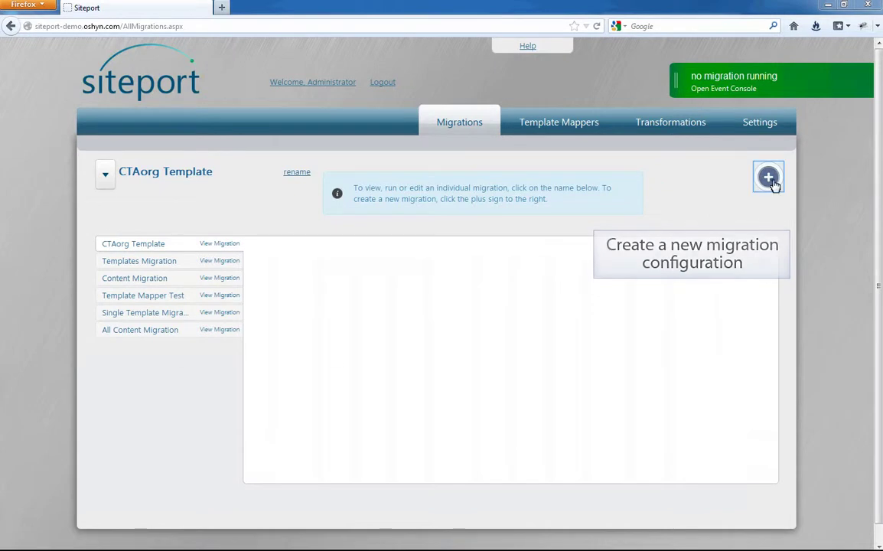
Step: Create the Template Mapper demo migration with OTWS Management Server as source provider
left_click(768, 177)
left_click(239, 173)
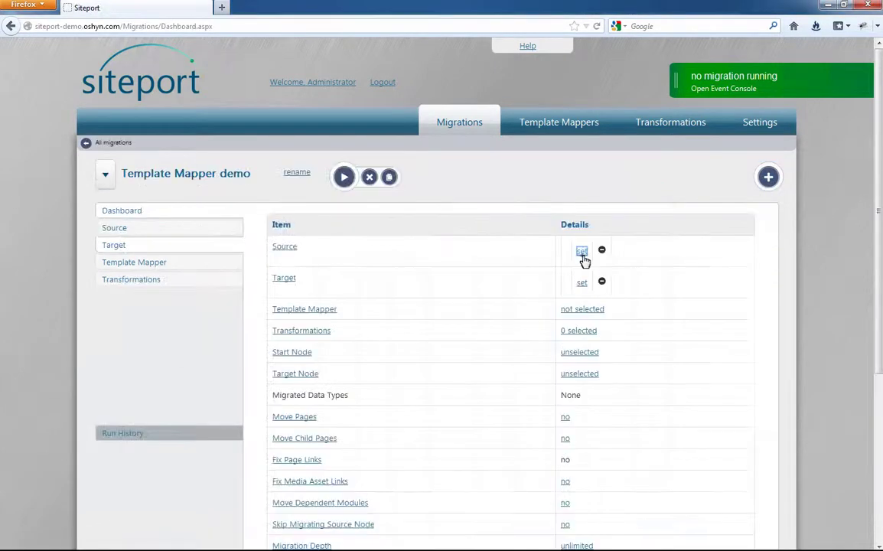
left_click(581, 251)
left_click(501, 240)
left_click(453, 257)
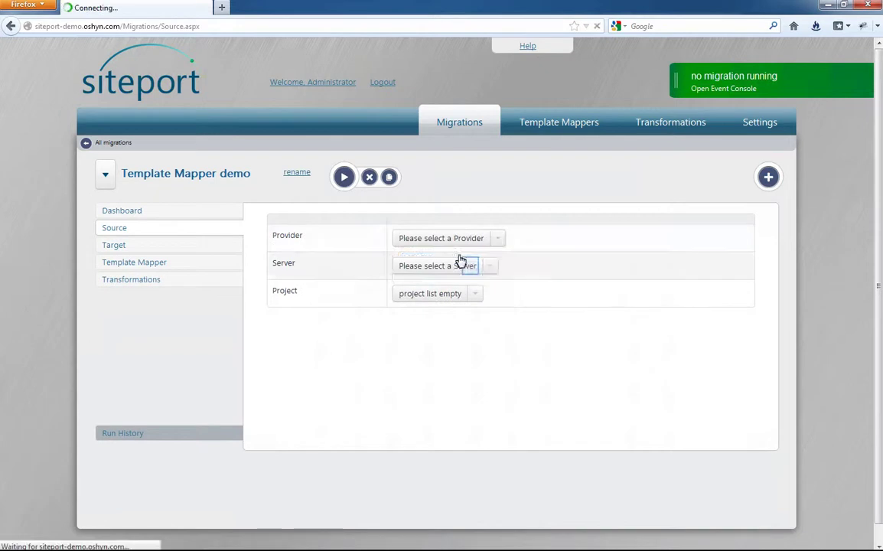
Step: Sign in to the Oshyn Open Text MS 10.1 source server and choose the source project
left_click(471, 266)
left_click(473, 286)
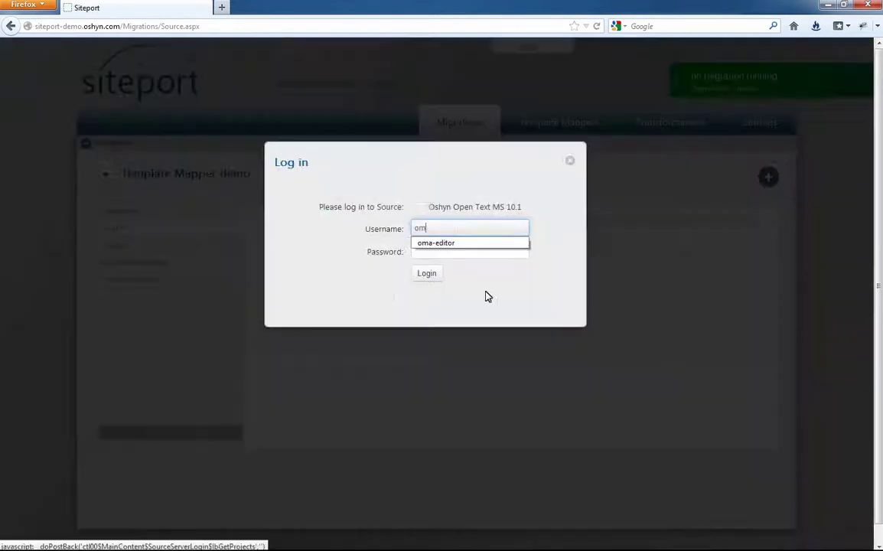
key("Down")
key("Return")
key("Tab")
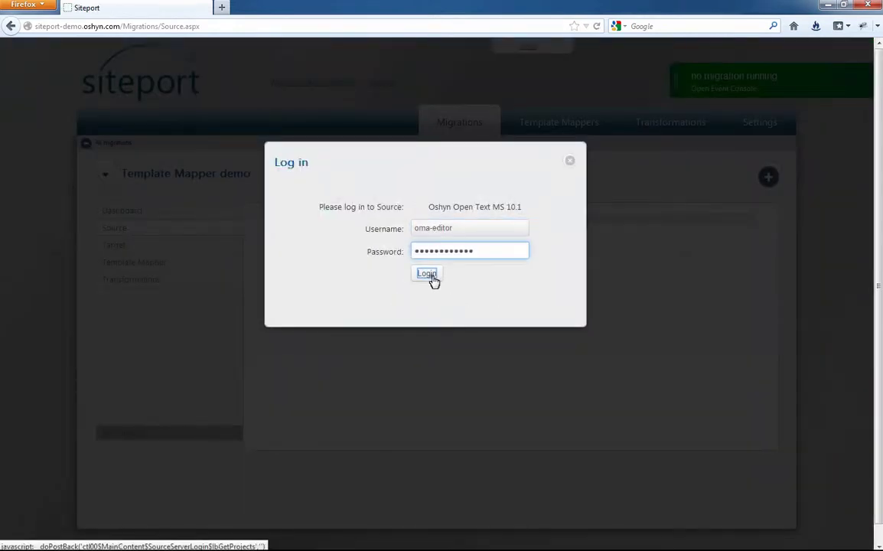
left_click(431, 276)
left_click(459, 294)
left_click(433, 360)
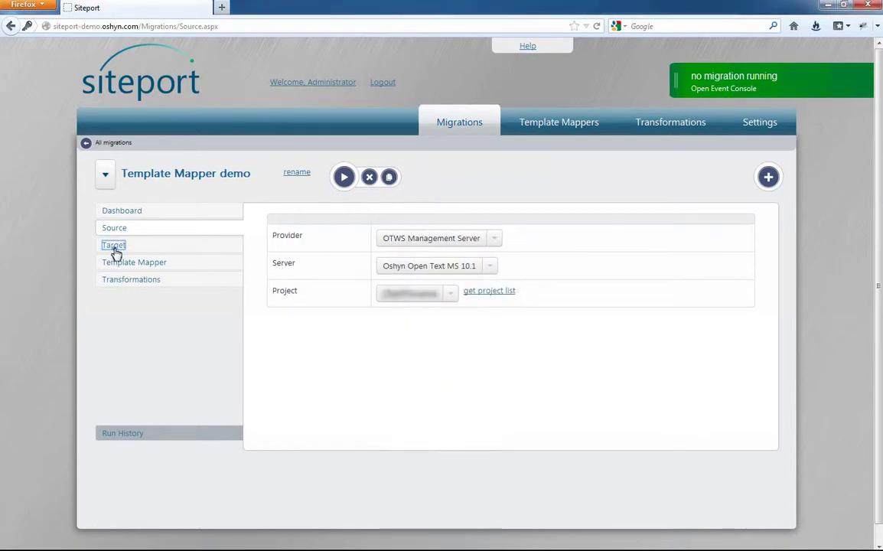
Step: Set Sitecore as the migration's target provider
left_click(114, 247)
left_click(498, 238)
left_click(420, 275)
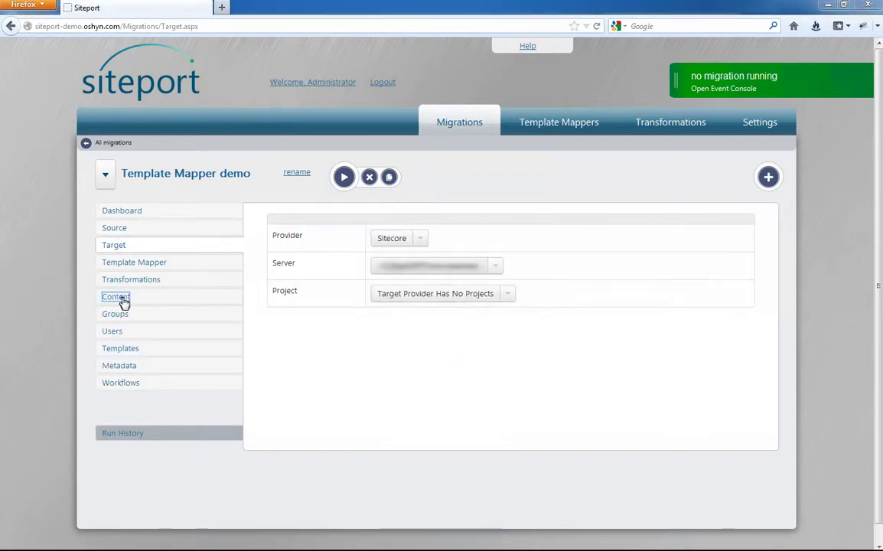
Step: Choose James R. Armstrong Theatre under Government > Left_Nav as the migration's source page
left_click(116, 297)
left_click(275, 289)
left_click(287, 313)
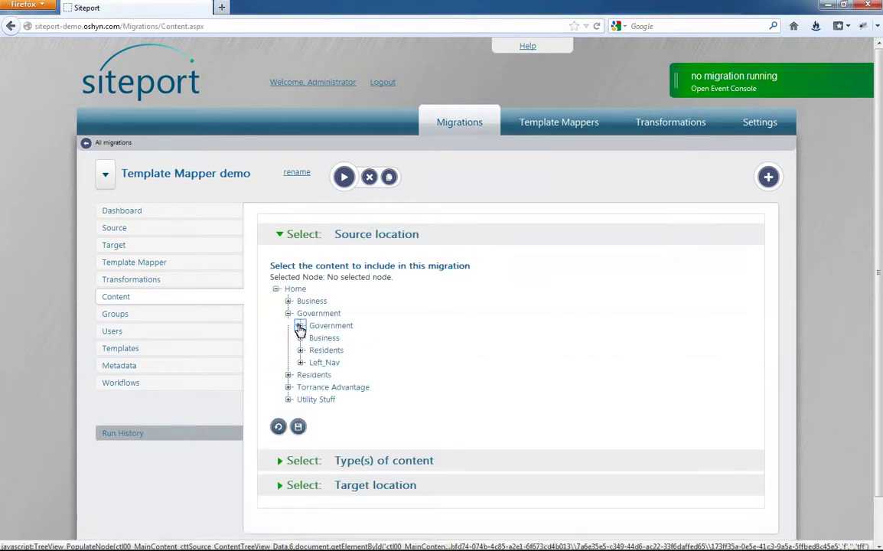
left_click(313, 364)
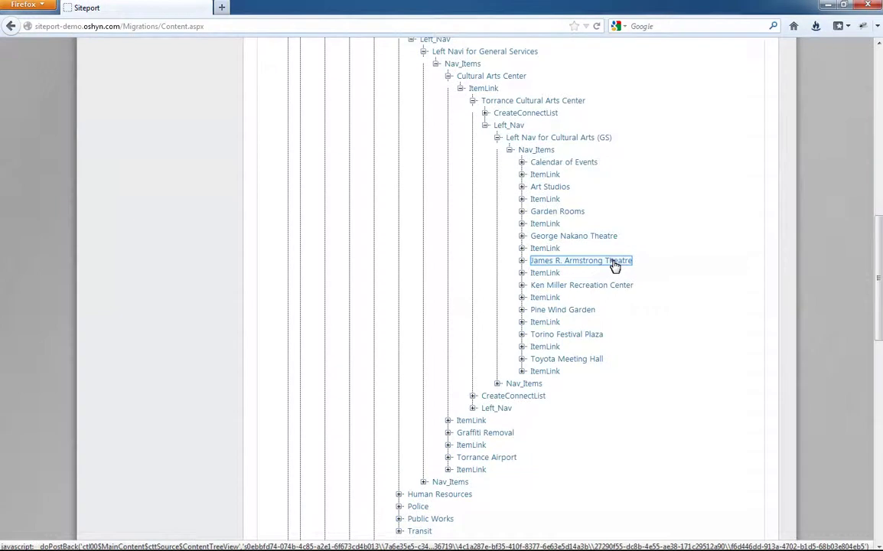
left_click(611, 263)
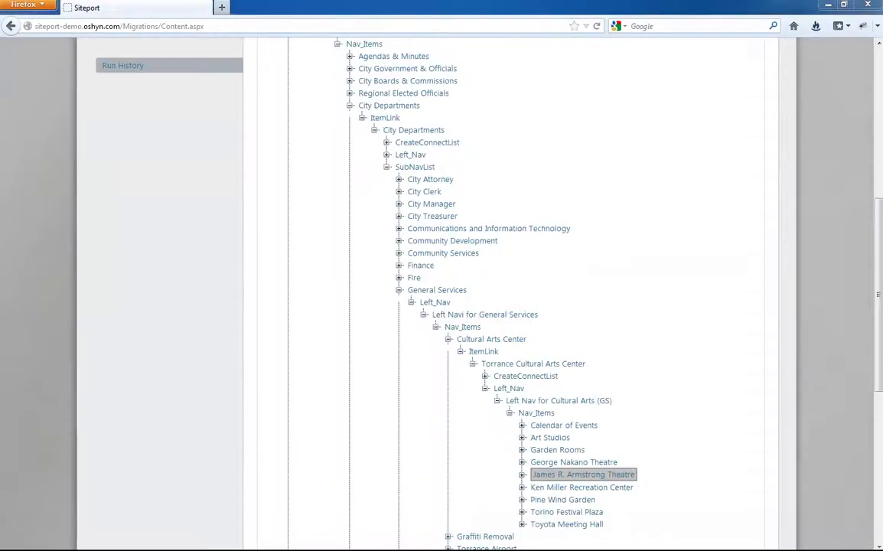
scroll(615, 264, "down", 5)
scroll(329, 534, "down", 4)
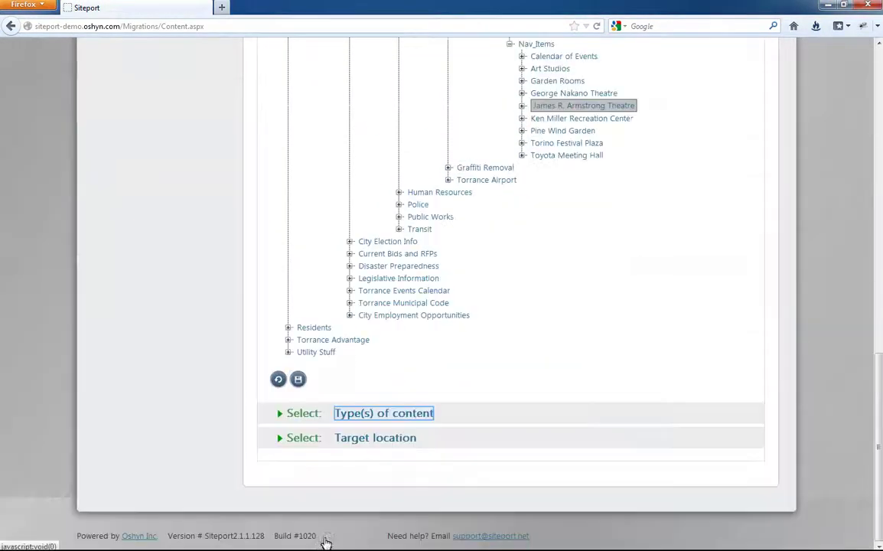
Step: Include pages, page links, media asset links, metadata and child pages at maximum depth 3, and save
left_click(413, 414)
scroll(278, 348, "down", 3)
left_click(279, 346)
left_click(279, 370)
left_click(279, 395)
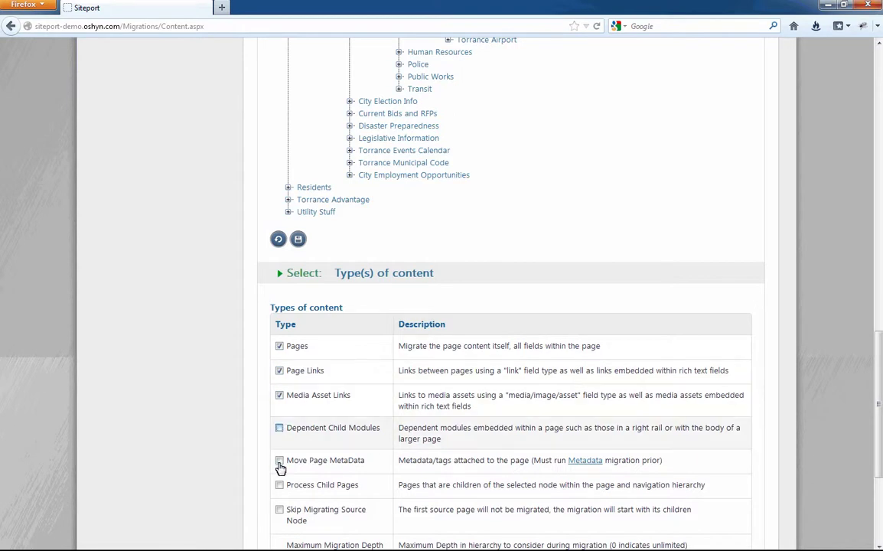
left_click(279, 460)
left_click(280, 485)
scroll(348, 496, "down", 2)
left_click(348, 493)
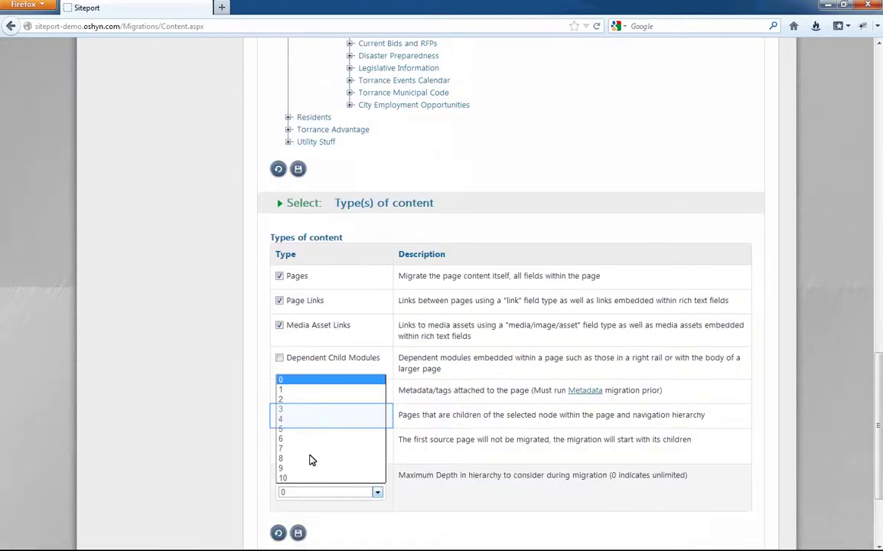
left_click(306, 414)
left_click(298, 533)
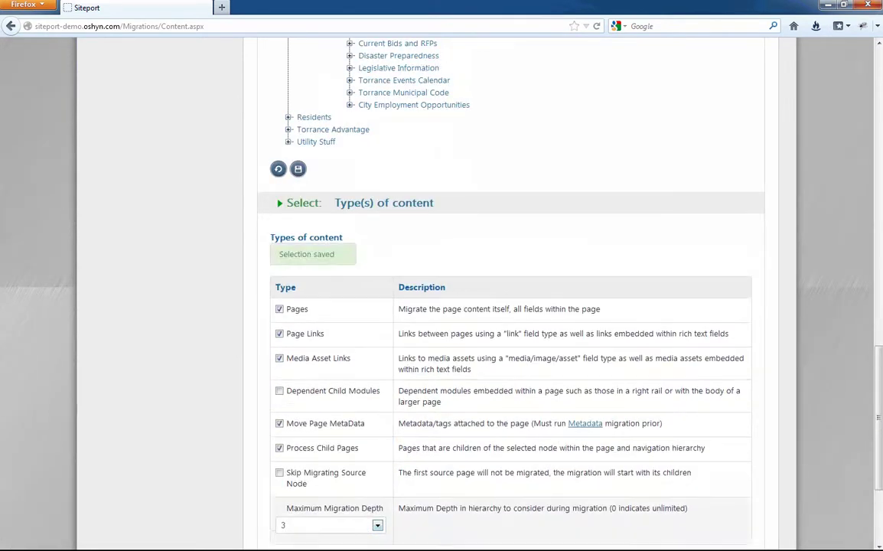
scroll(441, 344, "down", 5)
Step: Sign in to the Sitecore target as admin, pick the target location, and start a new template map set
left_click(300, 440)
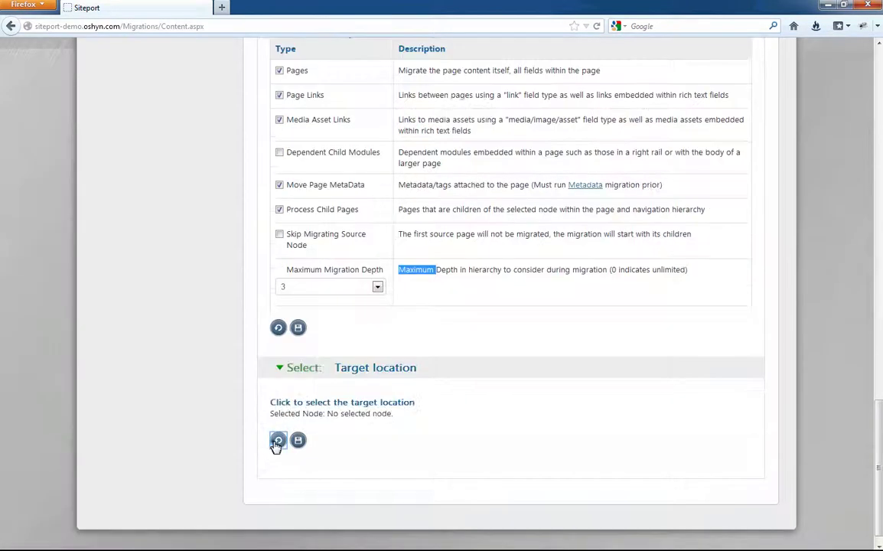
left_click(277, 441)
type("admin")
key("Tab")
type("b")
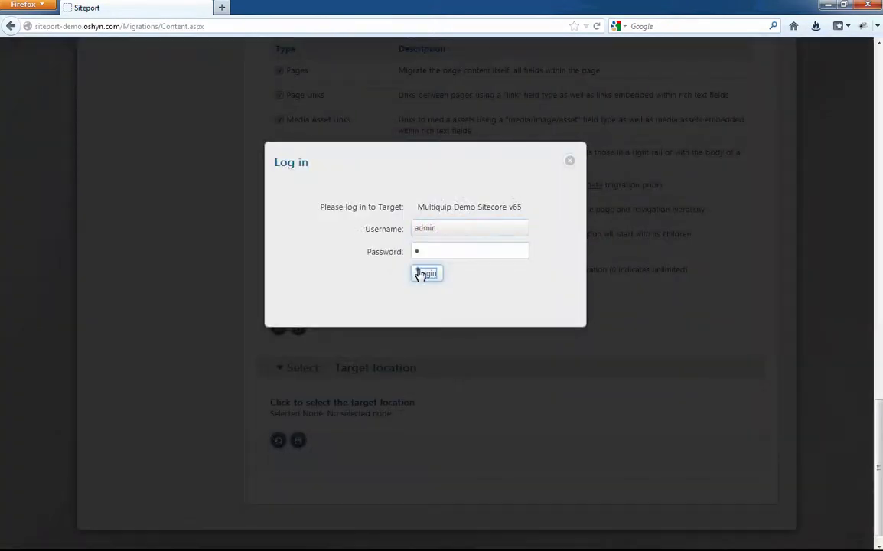
left_click(421, 274)
left_click(276, 397)
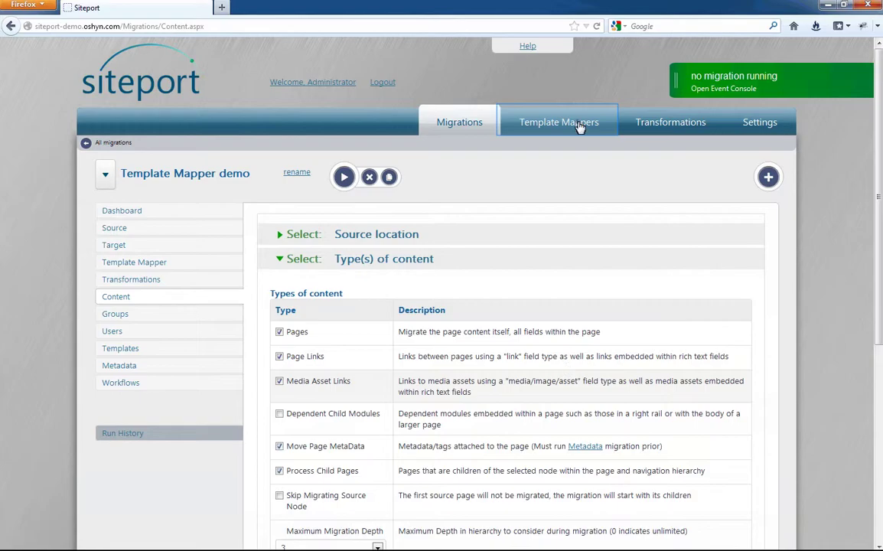
left_click(566, 122)
left_click(653, 297)
Step: Save the Site Mapping Demo map set and pair Content Page w/ Special Emphasis with General Page
type("Site Mapping Demo")
left_click(364, 436)
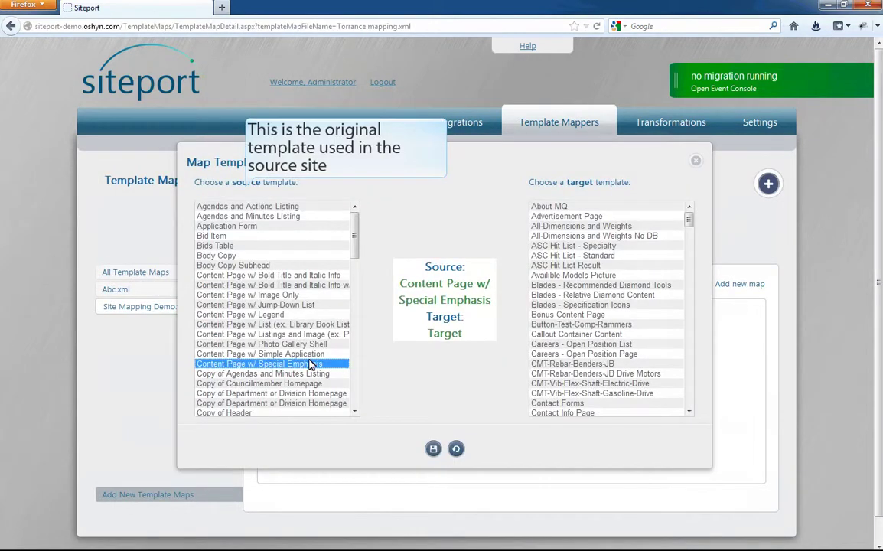
scroll(582, 290, "down", 10)
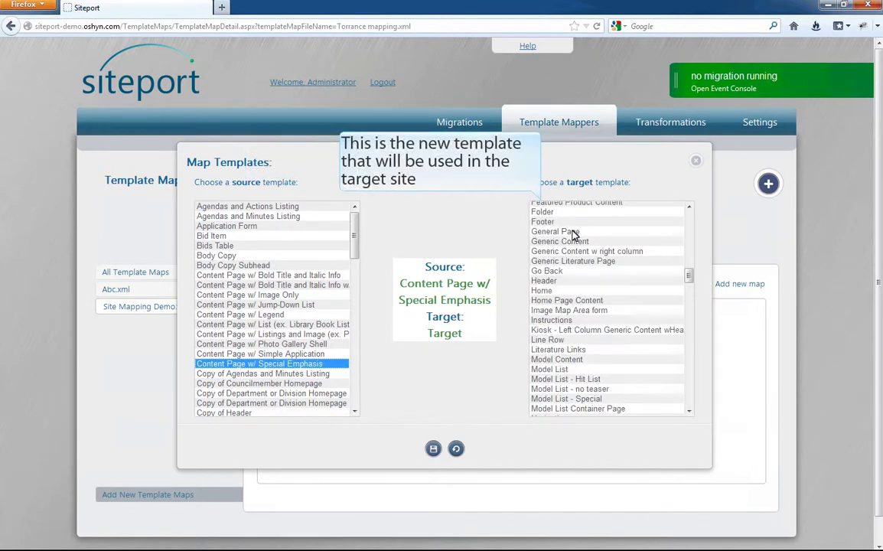
left_click(556, 231)
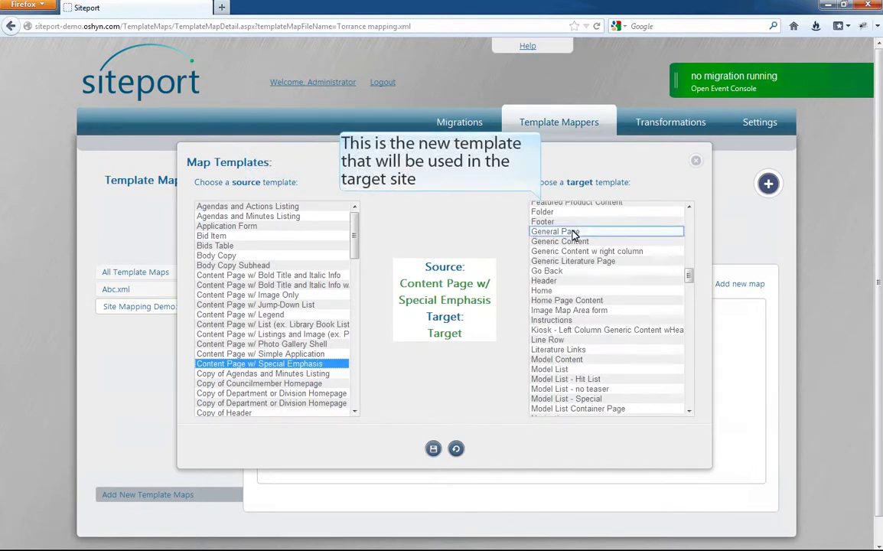
left_click(433, 448)
Step: Map img_HRDot to the Image field, leaving More_Content unmapped
left_click(582, 338)
left_click(483, 244)
left_click(483, 309)
left_click(400, 342)
left_click(483, 375)
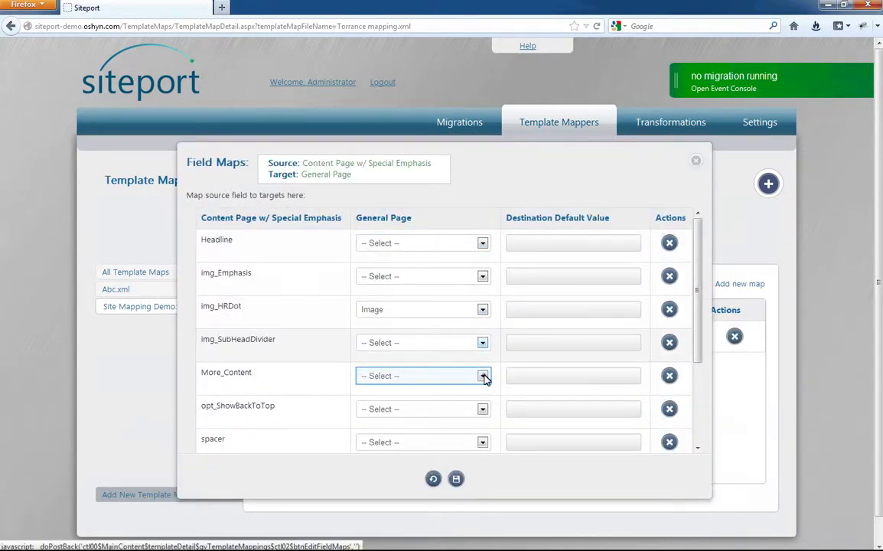
left_click(698, 448)
Step: Map stf_TitleHeadline to Headline and txt_MoreText to Content, and save the field maps
left_click(698, 448)
left_click(698, 448)
left_click(698, 448)
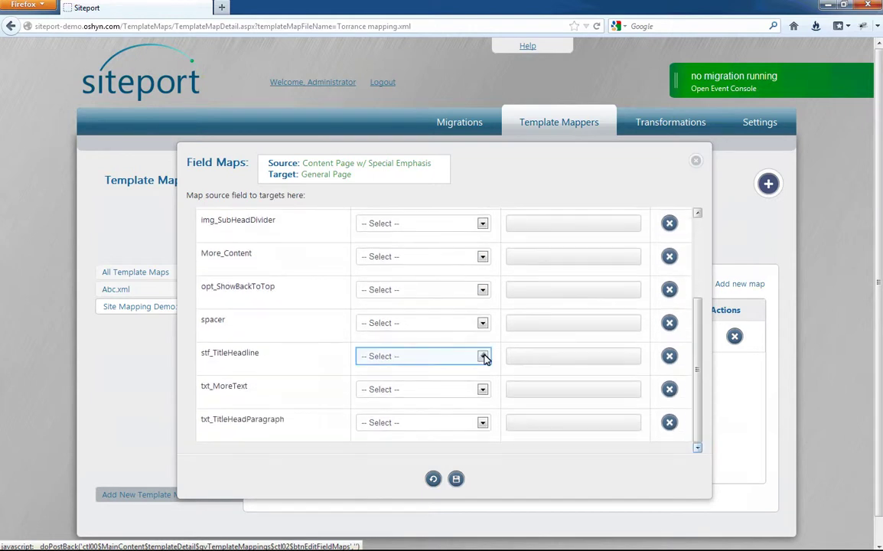
left_click(483, 355)
left_click(459, 378)
left_click(483, 390)
left_click(431, 414)
left_click(456, 479)
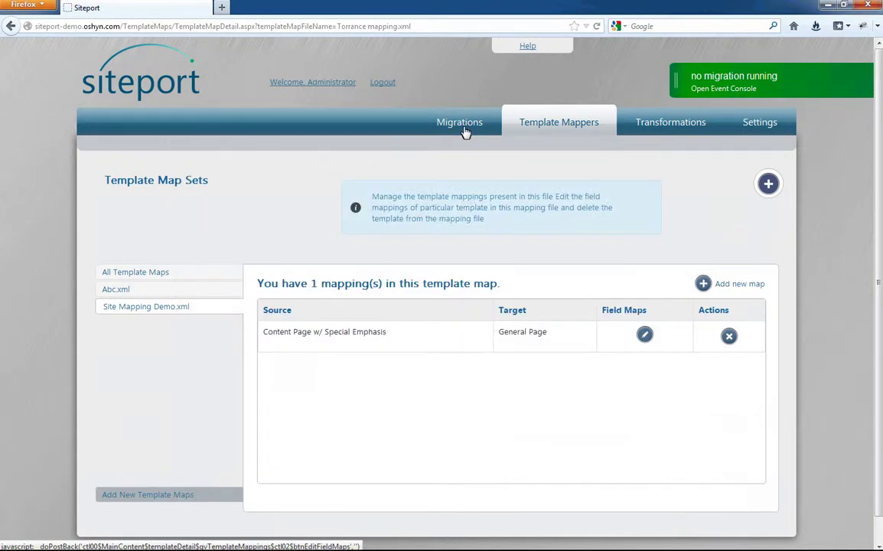
Step: Apply Site mapping demo.xml as the template map, run the migration, and watch its event log
left_click(463, 124)
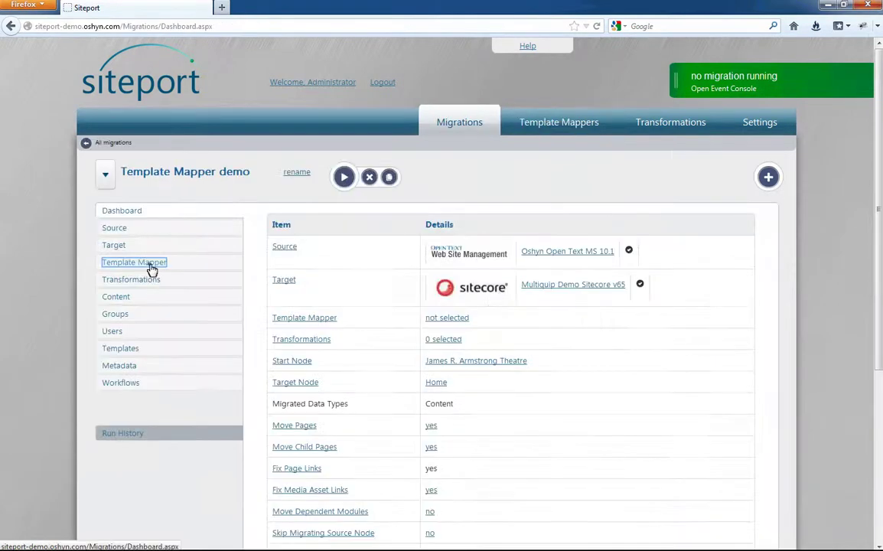
left_click(146, 261)
left_click(556, 239)
left_click(492, 289)
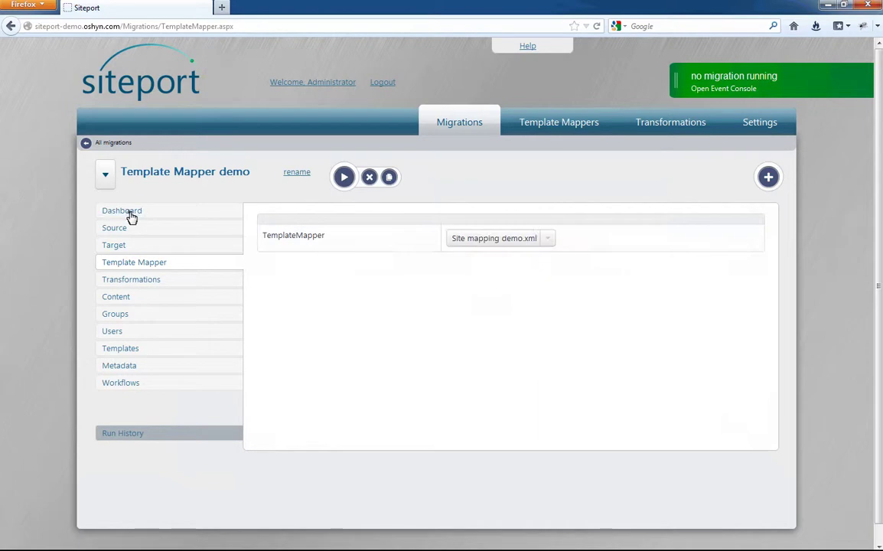
left_click(127, 215)
left_click(344, 177)
left_click(738, 148)
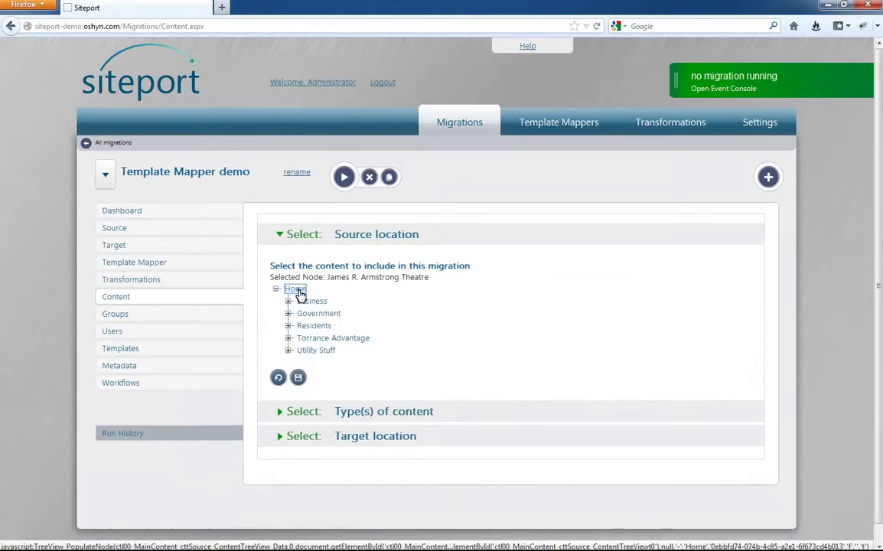
Step: Set Home as the source location and content as the target location, saving the content settings
left_click(298, 378)
scroll(319, 420, "down", 1)
left_click(319, 420)
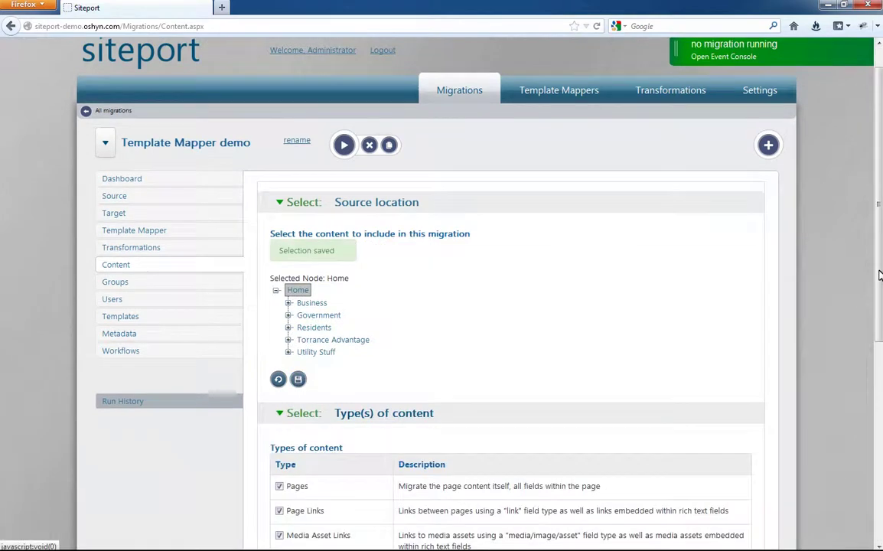
scroll(319, 420, "down", 8)
left_click(365, 427)
left_click(299, 467)
scroll(295, 475, "down", 2)
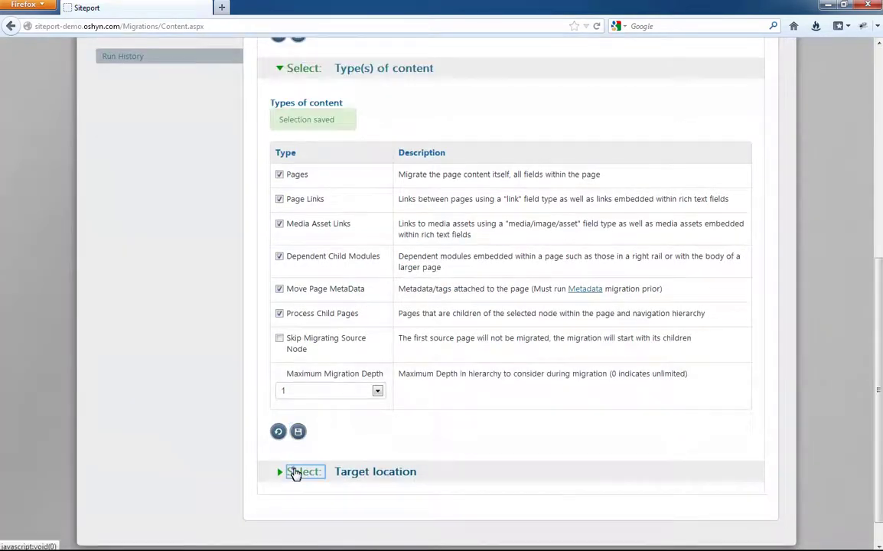
scroll(296, 474, "down", 2)
left_click(300, 462)
left_click(298, 487)
scroll(459, 306, "up", 6)
Step: Add a Home Page to Home template mapping to the Site Mapping Demo map set
left_click(552, 122)
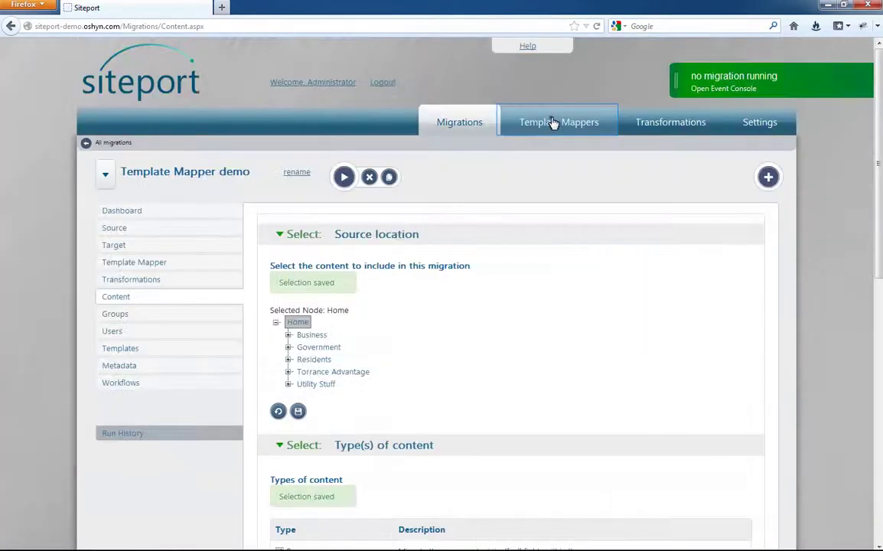
left_click(689, 372)
left_click(704, 283)
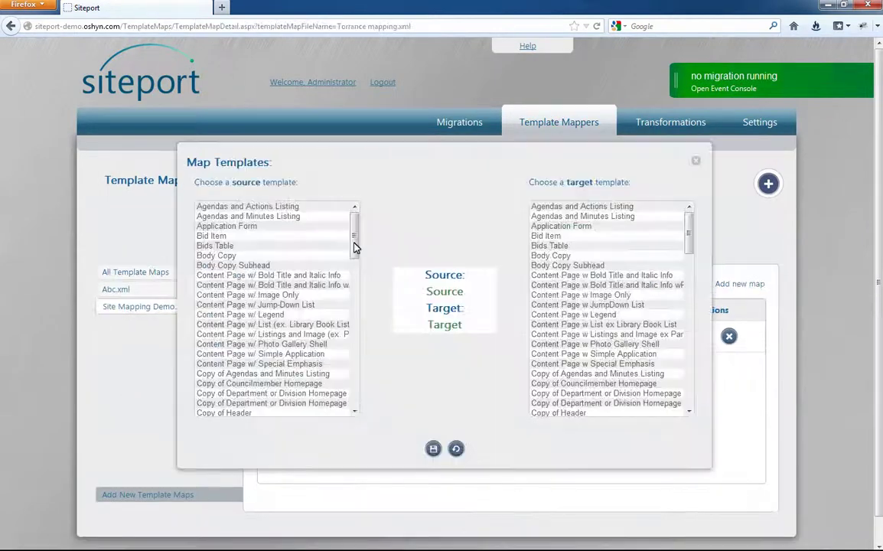
scroll(252, 344, "down", 5)
left_click(233, 384)
scroll(605, 322, "down", 5)
left_click(555, 403)
left_click(433, 449)
left_click(583, 366)
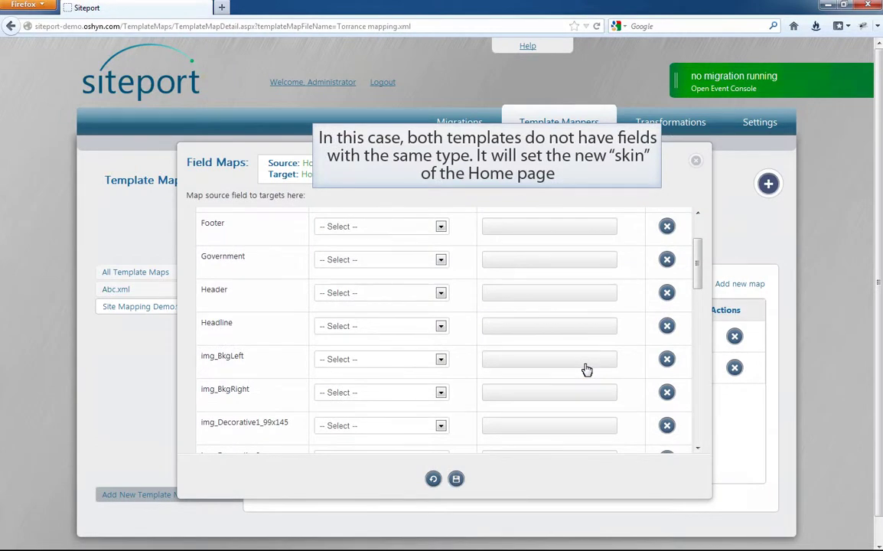
left_click(456, 479)
Step: Keep Site mapping demo.xml as the template map and rerun the migration, listing all events
left_click(462, 130)
left_click(140, 262)
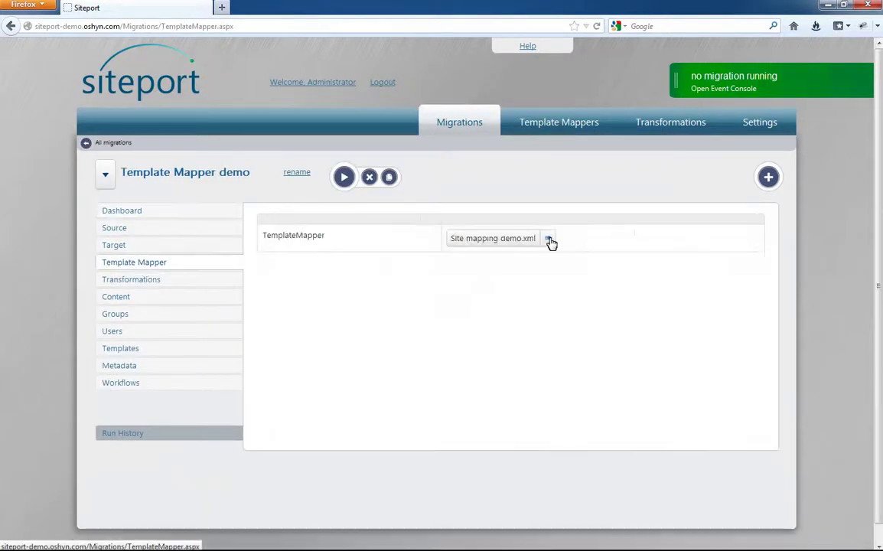
left_click(551, 240)
left_click(487, 288)
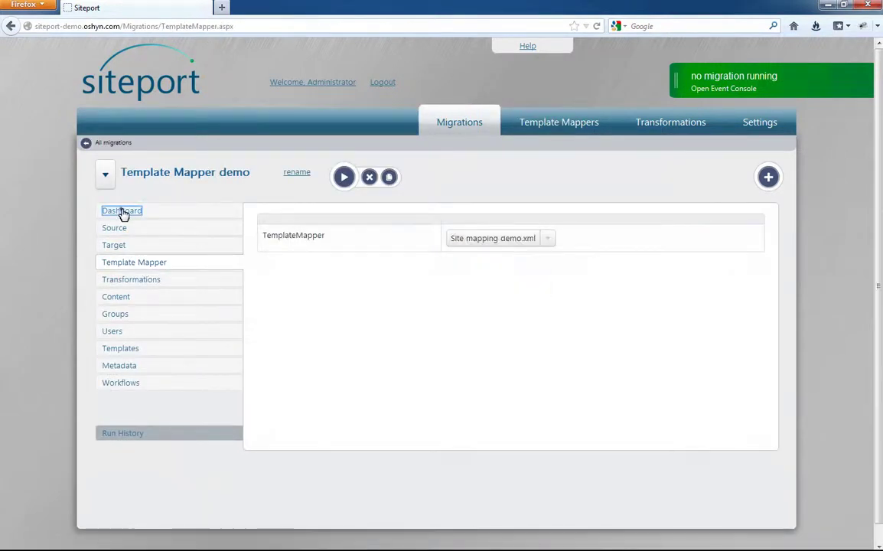
left_click(122, 211)
left_click(344, 179)
left_click(730, 150)
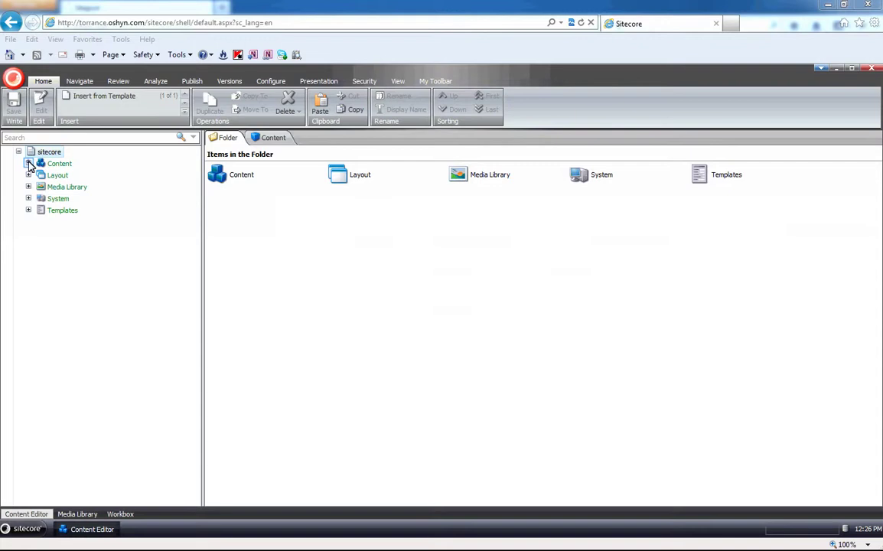
Step: Select the migrated New Home item under Content and preview its rendered page
left_click(29, 164)
left_click(72, 175)
left_click(192, 81)
left_click(136, 110)
scroll(878, 534, "down", 5)
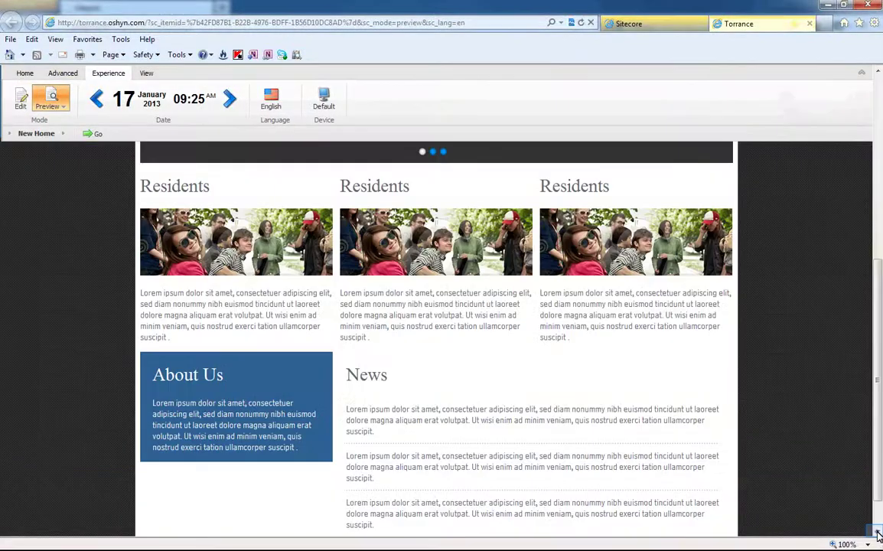
scroll(833, 371, "up", 1)
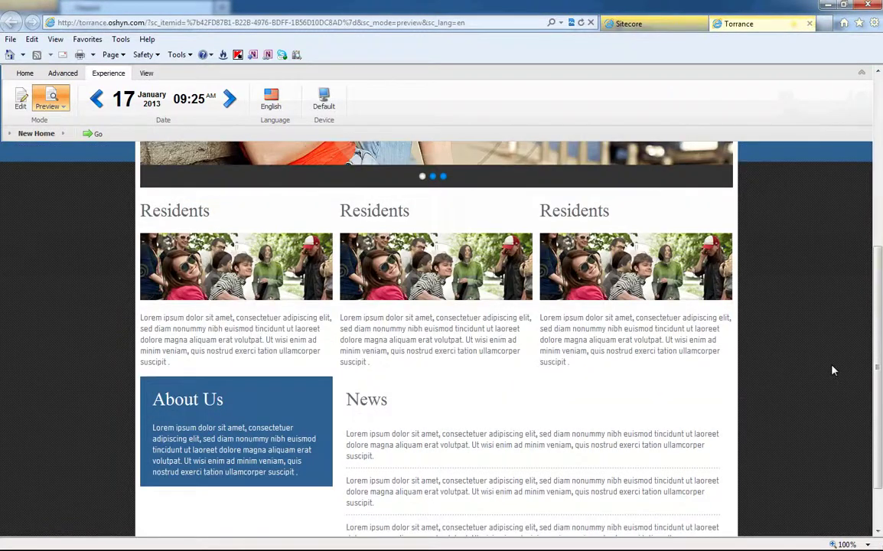
scroll(832, 369, "up", 5)
Step: Expand Torrance Cultural Arts Center, Left Nav and Garden Rooms in the Sitecore content tree
left_click(629, 23)
left_click(47, 187)
left_click(67, 233)
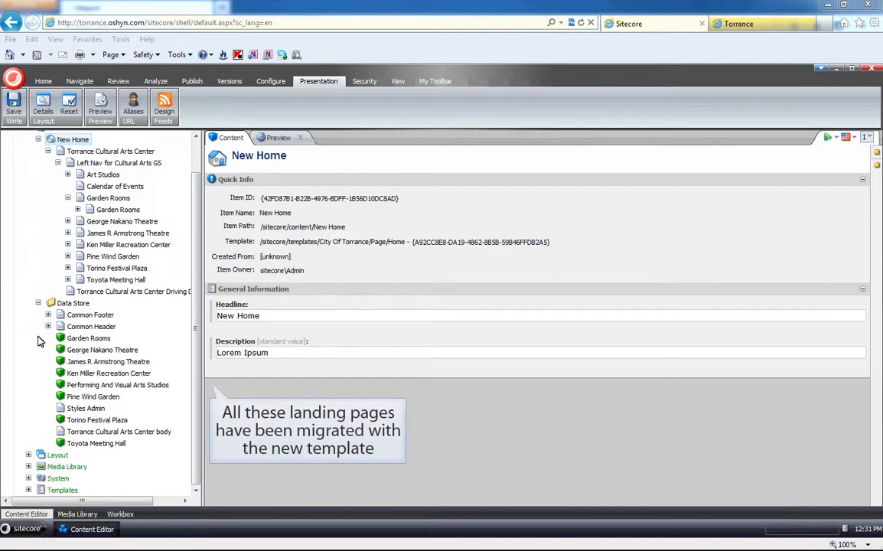
Step: Review the Data Store Garden Rooms item's General Page content and image fields, then bring up publishing commands
left_click(81, 338)
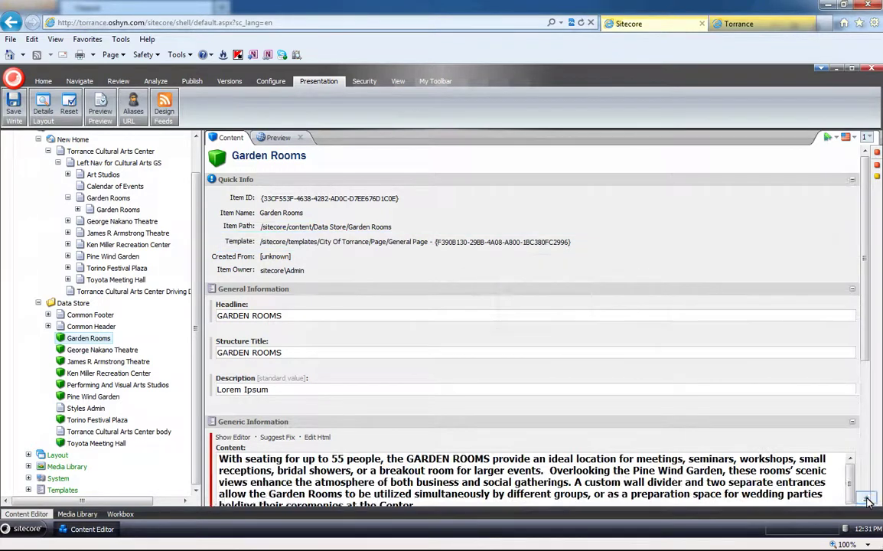
scroll(868, 503, "down", 4)
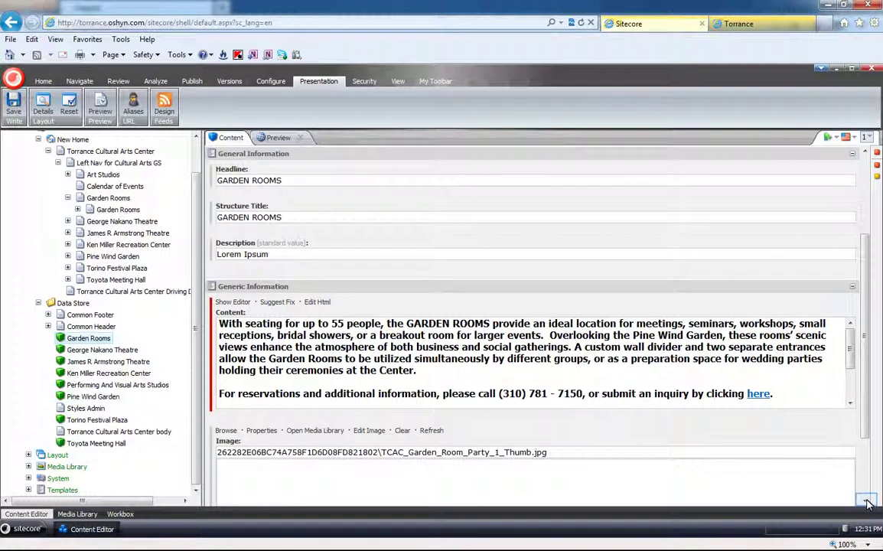
scroll(869, 503, "down", 1)
scroll(867, 503, "down", 2)
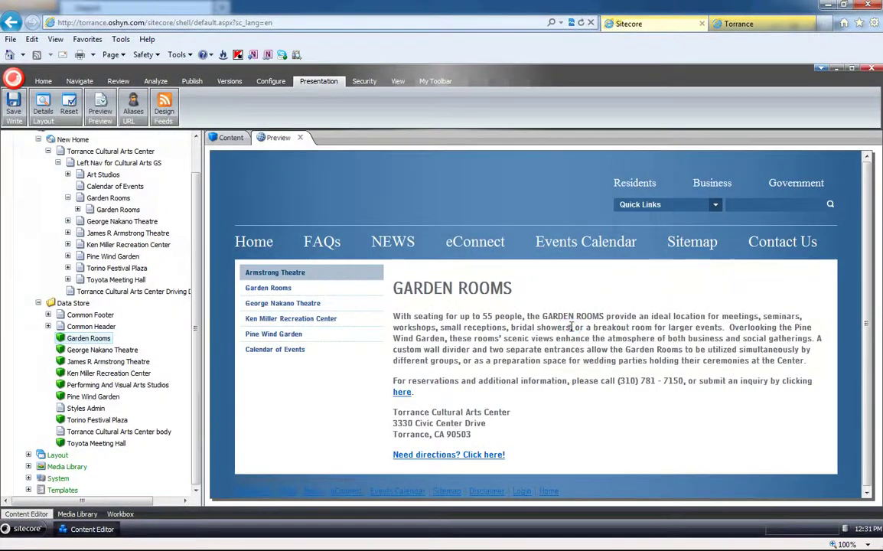
left_click(195, 81)
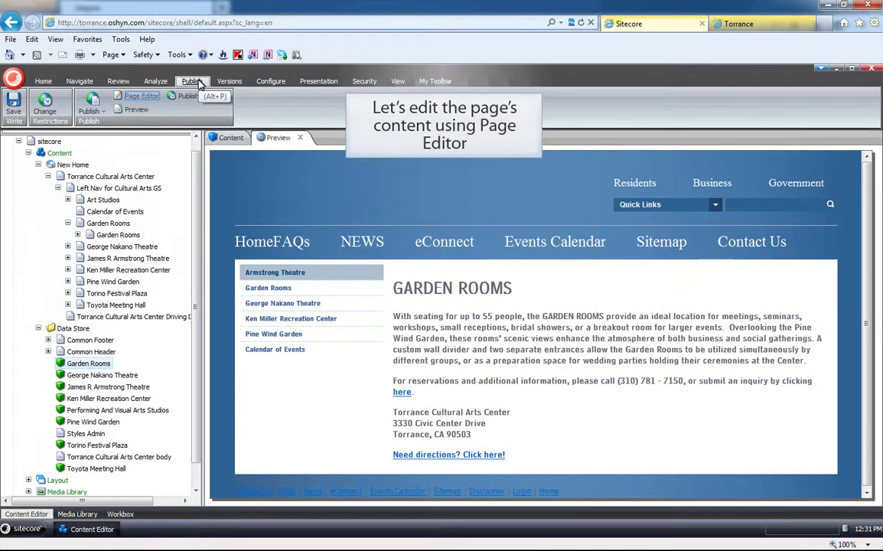
Step: Add the subheading "Let's meet here" to Garden Rooms in Page Editor and save
left_click(150, 102)
left_click(363, 309)
type("Let")
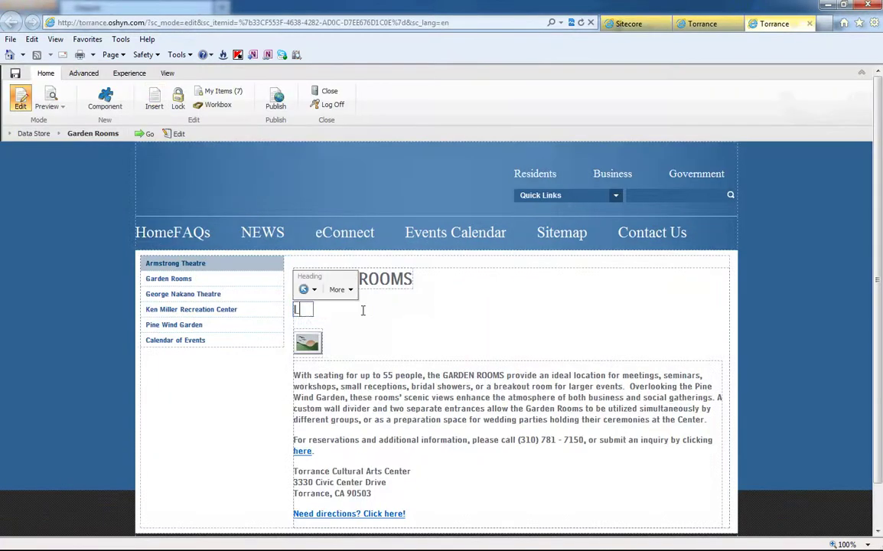
type("'s meet here")
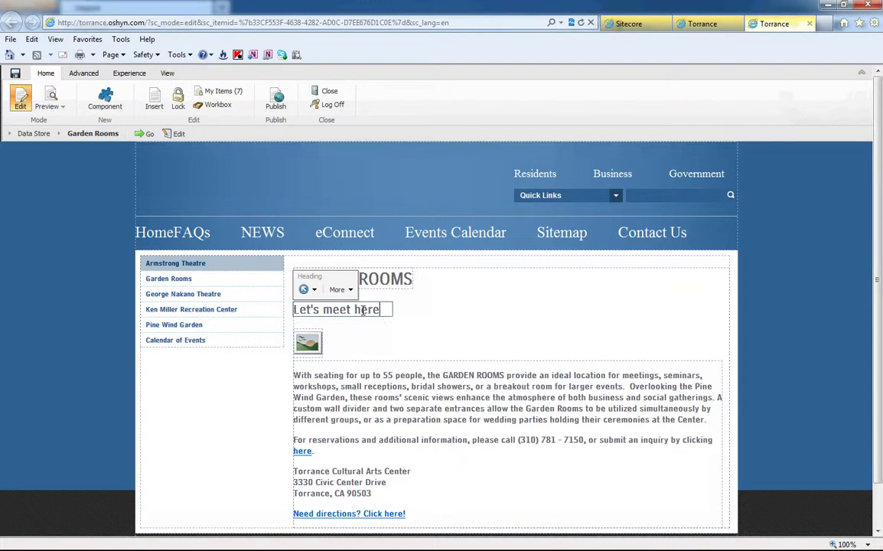
left_click(15, 73)
left_click(328, 92)
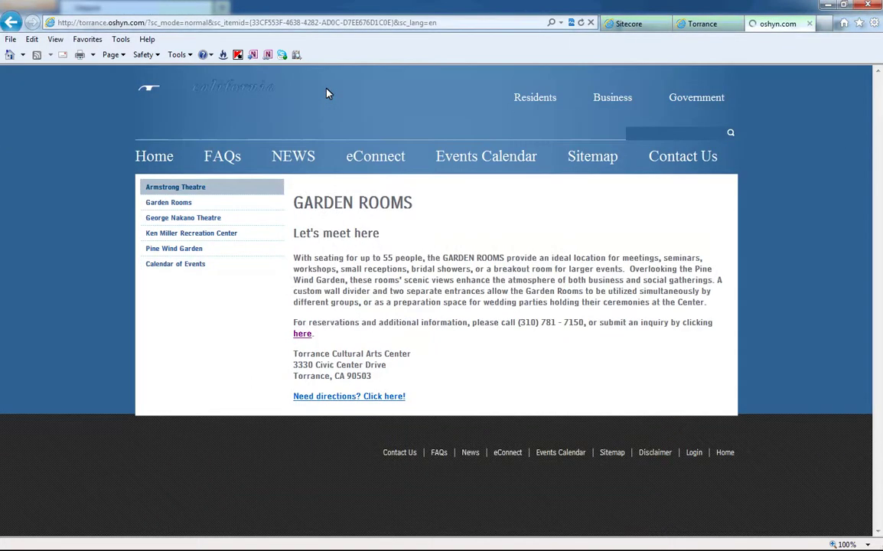
left_click(636, 25)
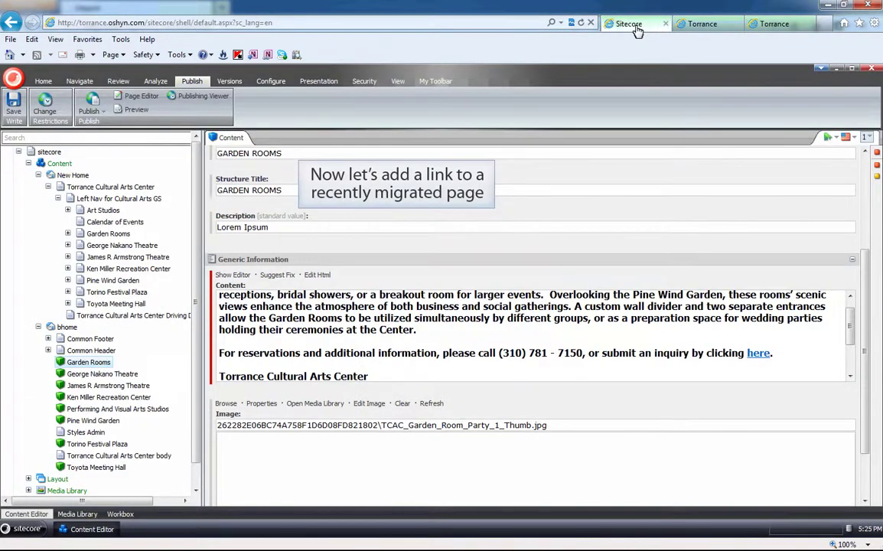
Step: Link the word "here" in the Content rich text to James R Armstrong Theatre
double_click(758, 353)
double_click(268, 244)
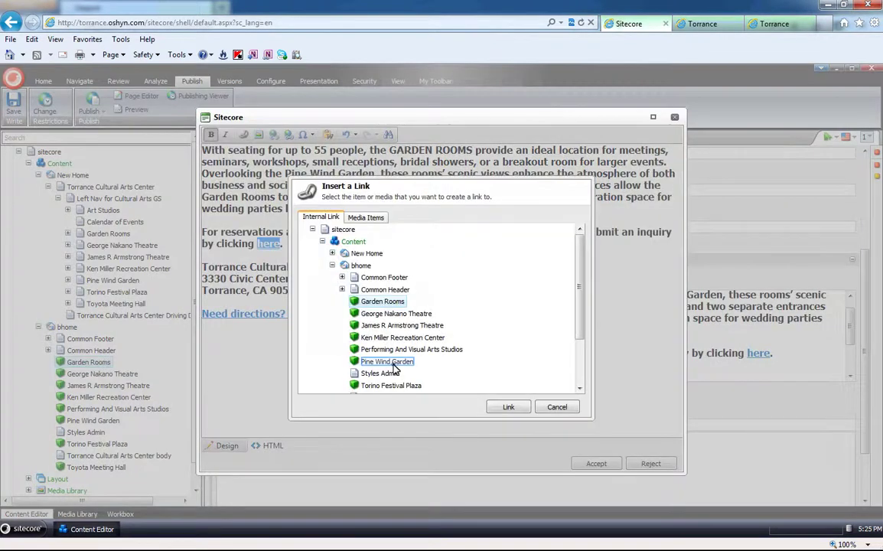
left_click(431, 327)
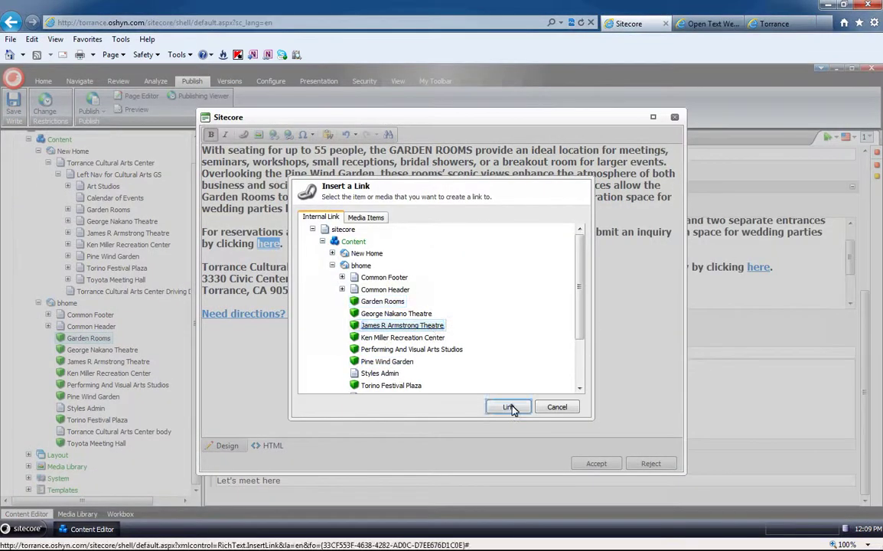
left_click(509, 407)
left_click(596, 464)
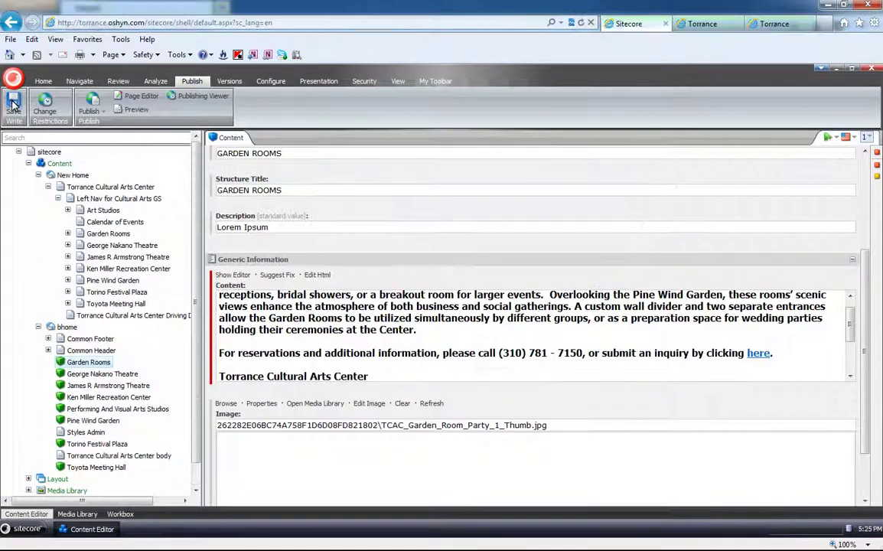
Step: Publish the Garden Rooms item with smart publish settings
left_click(93, 114)
left_click(98, 135)
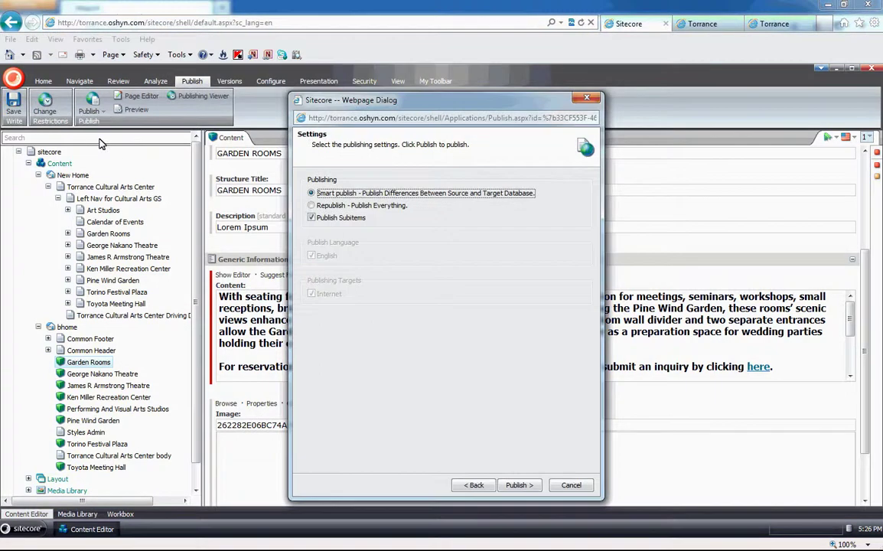
left_click(518, 484)
left_click(572, 484)
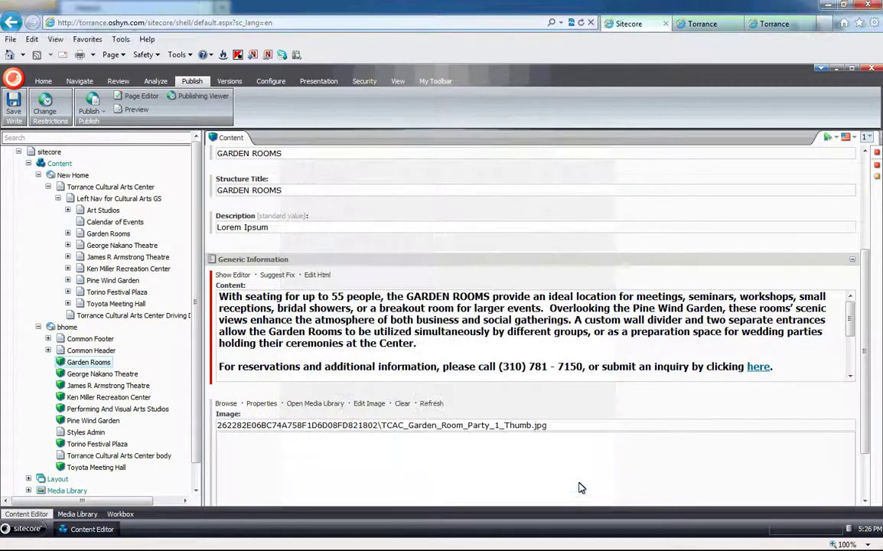
left_click(773, 23)
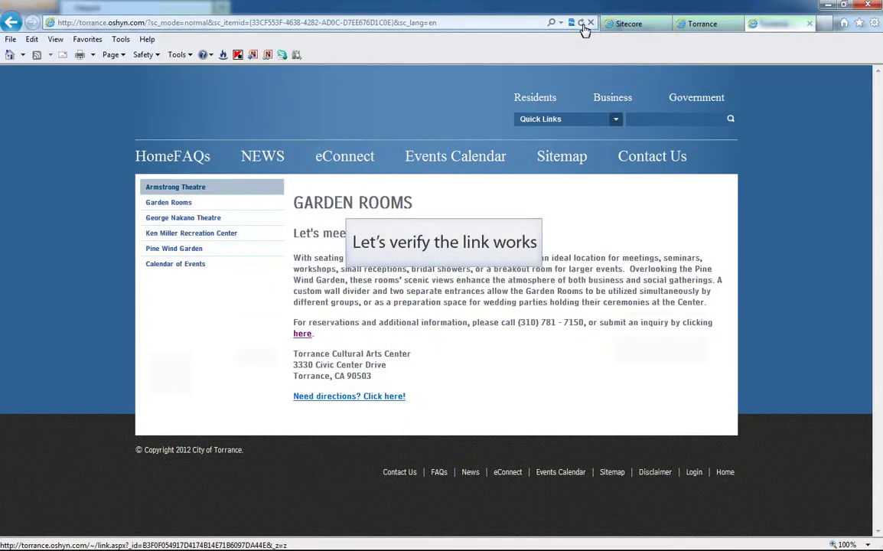
Step: Confirm the live "here" link opens the James R. Armstrong Theatre page, then browse the Torrance home page
left_click(303, 334)
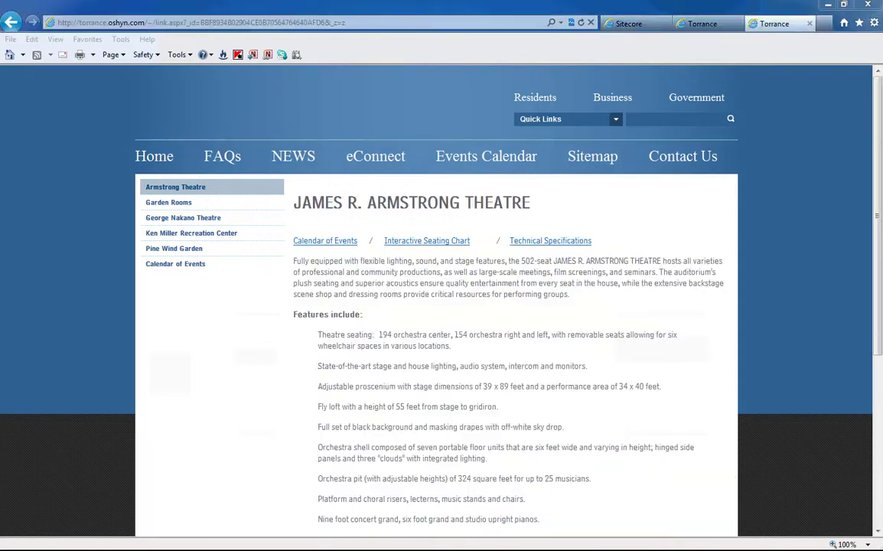
left_click(193, 103)
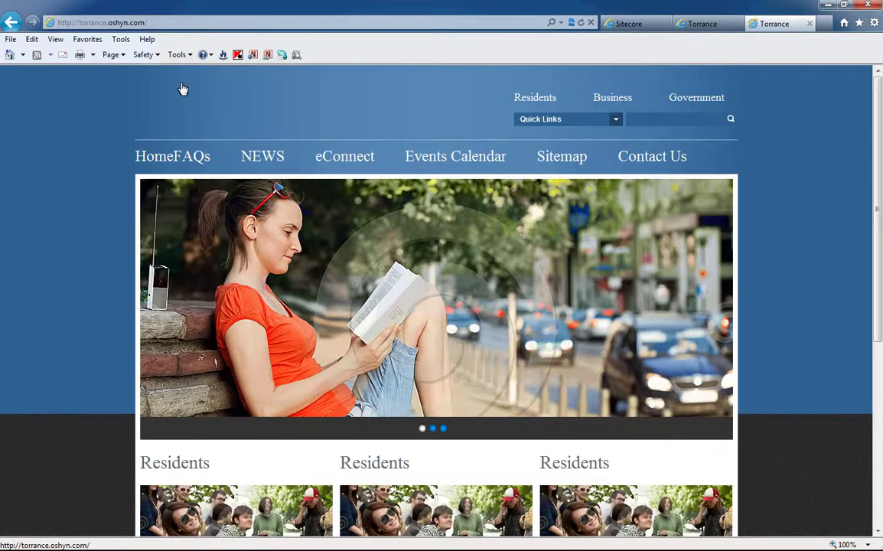
left_click(877, 533)
left_click(878, 533)
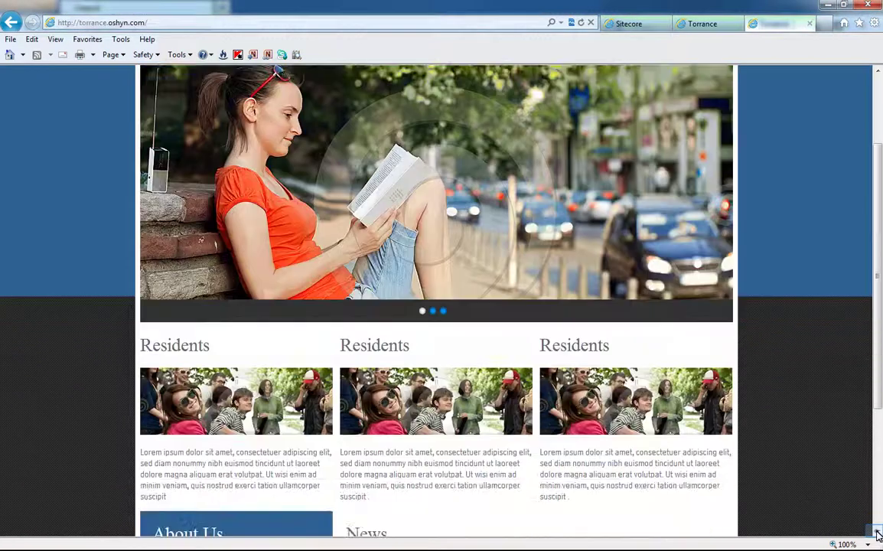
left_click(878, 533)
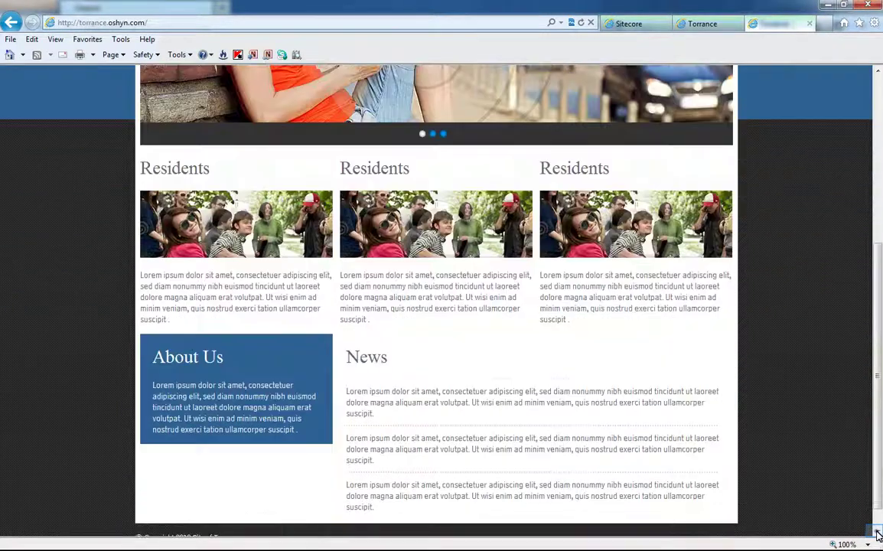
left_click(878, 533)
scroll(804, 497, "up", 5)
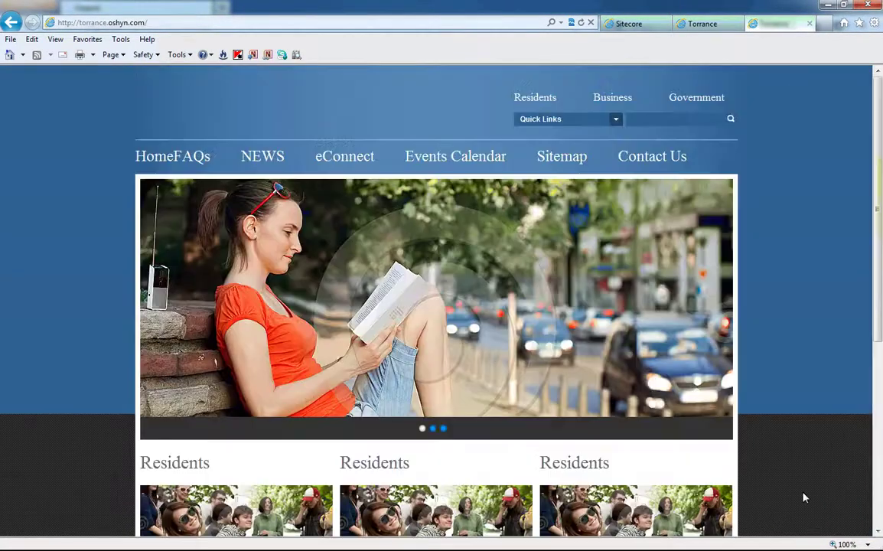